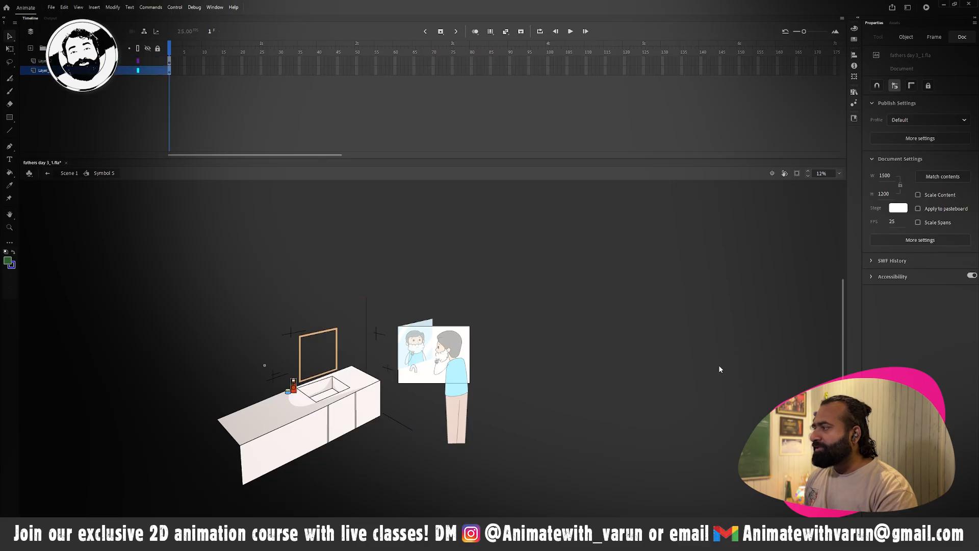
Return from the background symbol to Scene 1 and frame the father and the mirror at 50% view
double_click(719, 365)
click(436, 334)
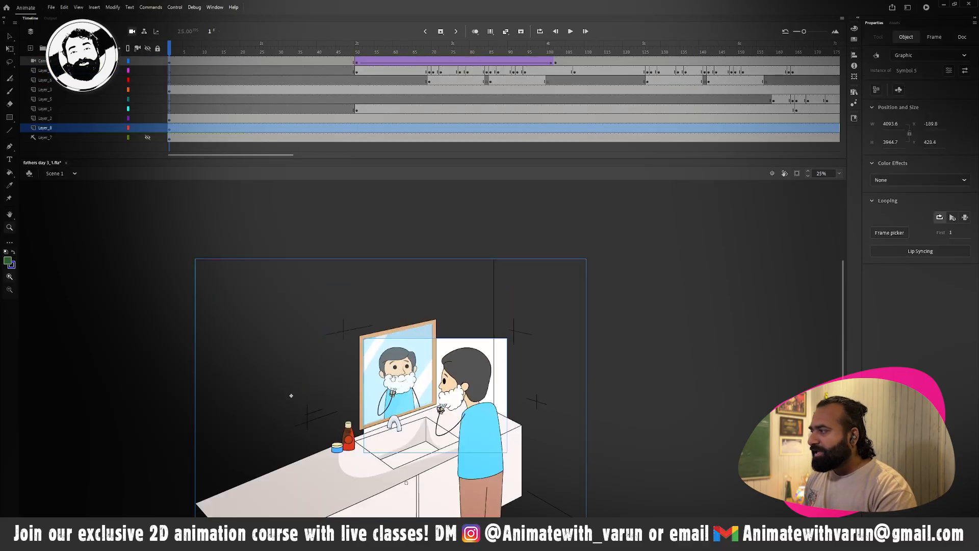
key(v)
click(671, 333)
key(z)
click(401, 349)
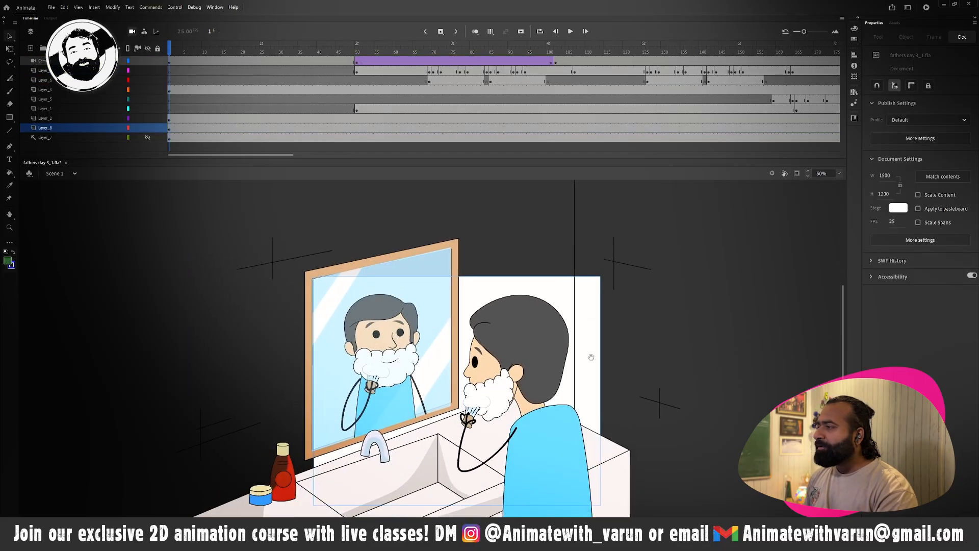
drag(591, 357, 562, 314)
Preview the opening shaving animation in Scene 1 with content outside the stage clipped, up to frame 27
click(797, 175)
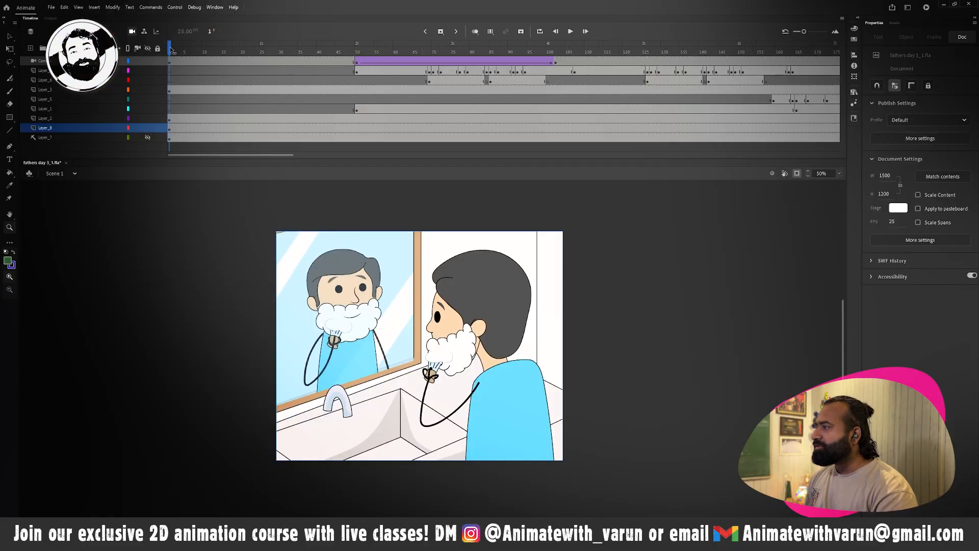
drag(172, 49, 259, 49)
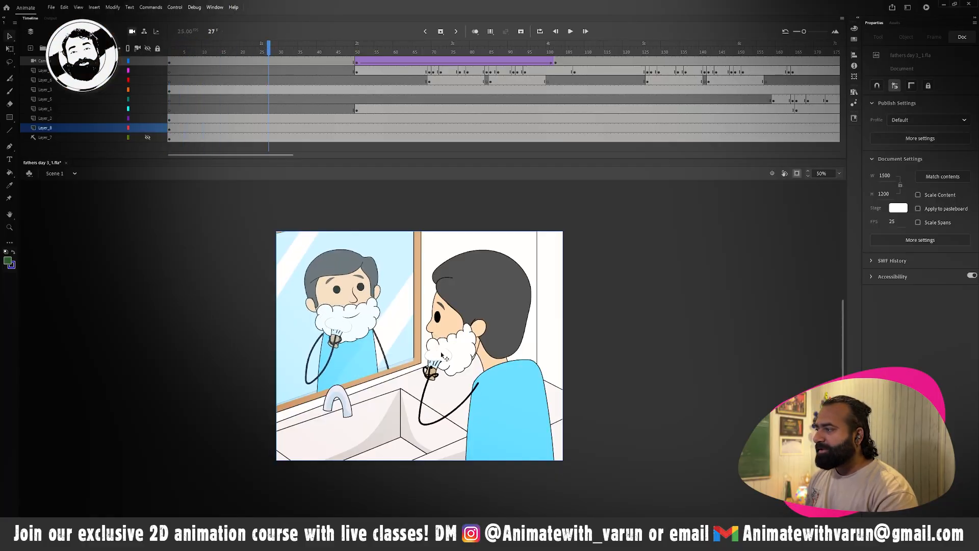
mouse_move(499, 414)
mouse_down()
mouse_move(494, 384)
mouse_move(512, 387)
mouse_move(505, 413)
mouse_up()
click(797, 174)
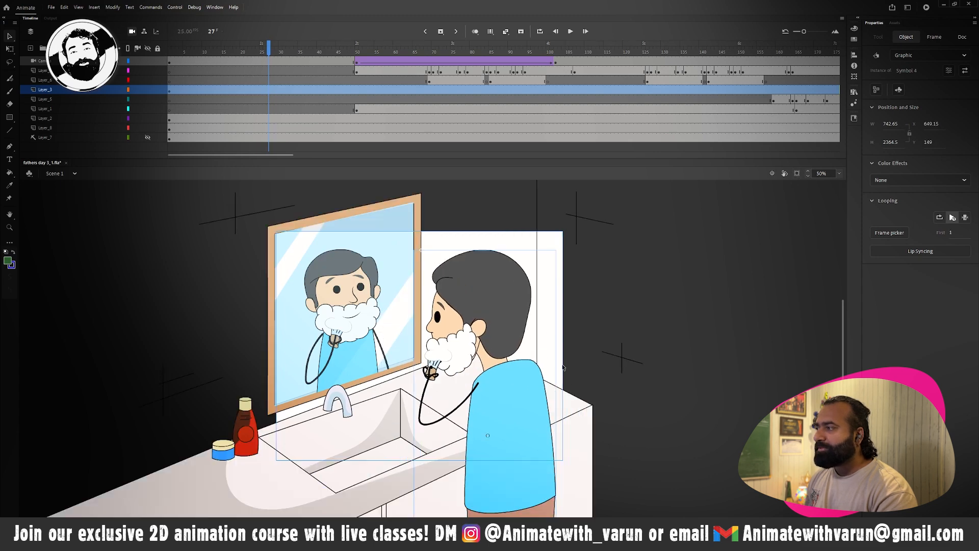
Open the father's symbol and scrub its shaving motion to frame 74, returning to frame 1
double_click(516, 388)
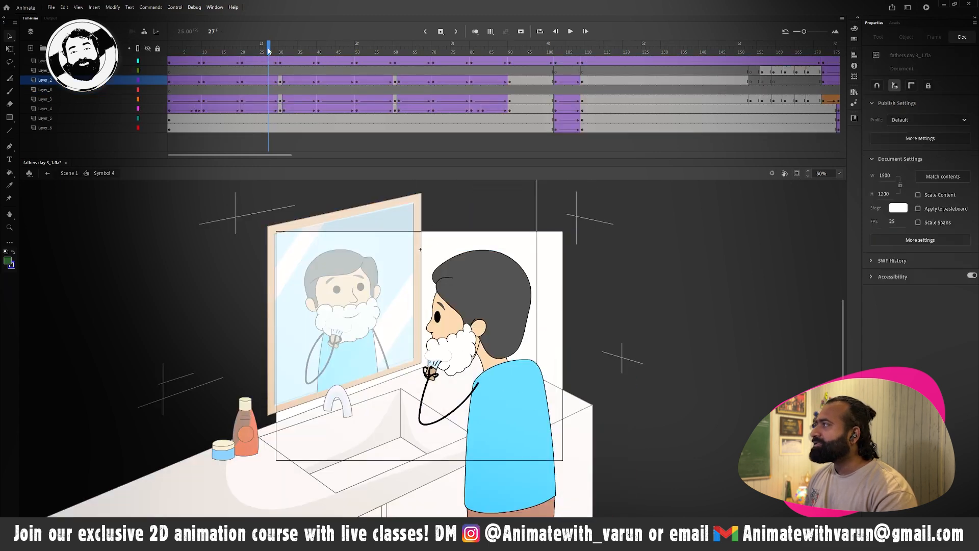
drag(343, 65, 453, 66)
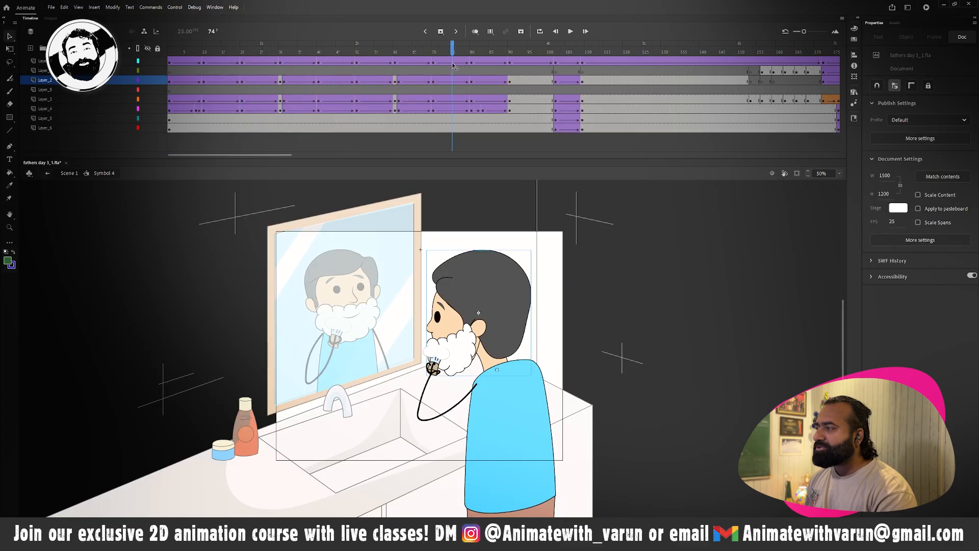
click(457, 354)
mouse_move(177, 50)
mouse_down()
mouse_move(522, 60)
mouse_move(120, 61)
mouse_up()
Try pulling the father's brush hand and his arm away as separate pieces, undoing each move
click(356, 363)
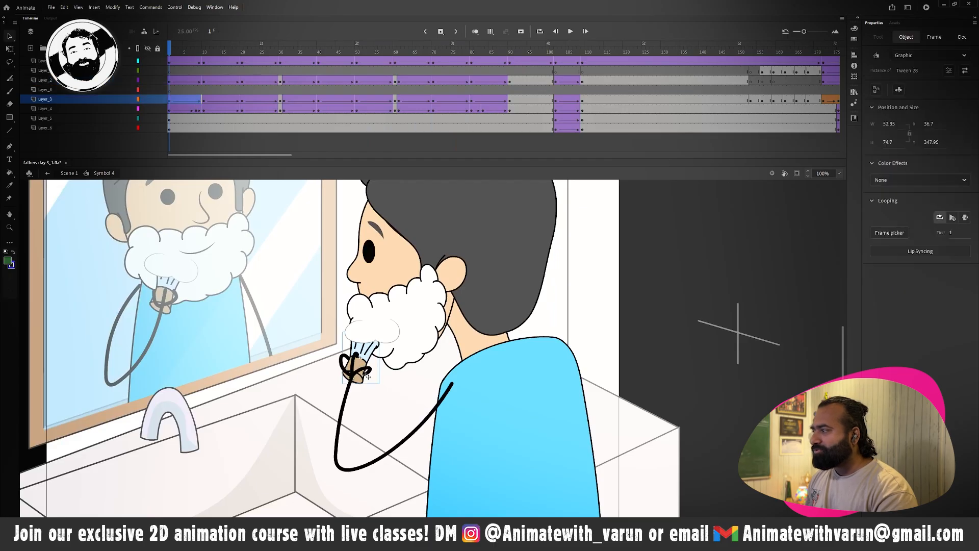
drag(355, 363, 302, 346)
key(ctrl+z)
mouse_move(346, 392)
mouse_down()
mouse_move(314, 424)
mouse_move(202, 379)
mouse_up()
key(ctrl+z)
Try moving the father's torso and head apart from the rest of the figure, undoing each move
drag(491, 426, 658, 411)
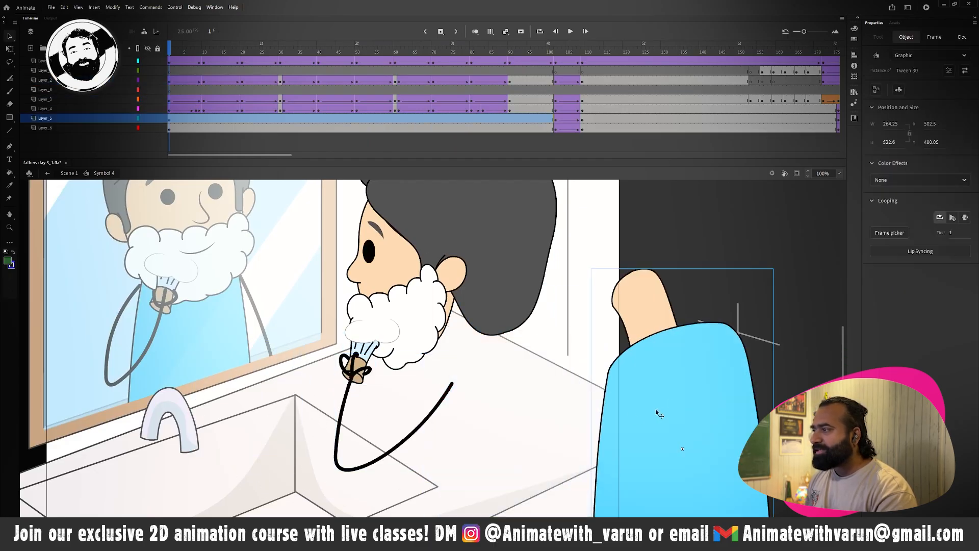
key(ctrl+z)
drag(496, 313, 616, 279)
key(ctrl+z)
drag(524, 263, 634, 213)
key(ctrl+z)
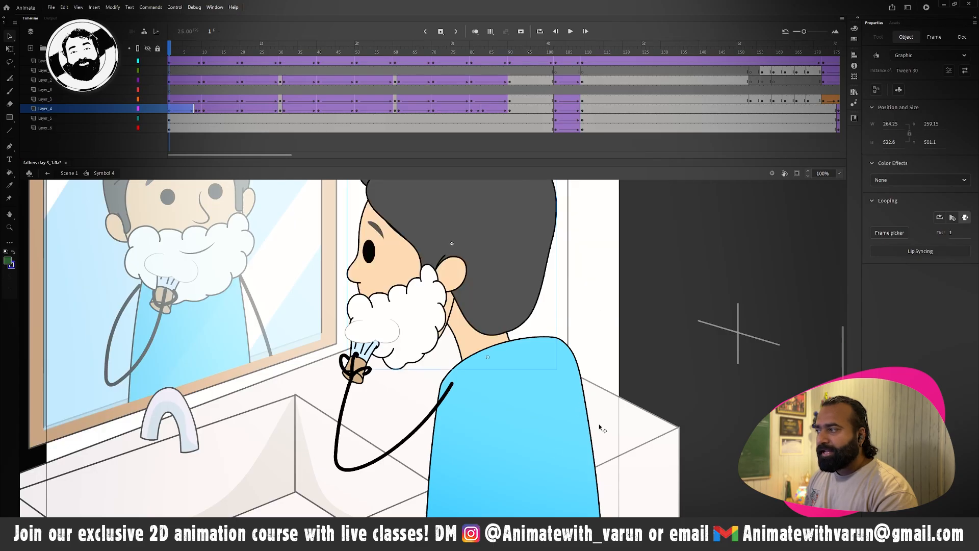
drag(556, 431, 669, 409)
key(ctrl+z)
Scrub through the father's symbol to frame 158 to examine his head turn and the lowering arm
drag(176, 51, 531, 58)
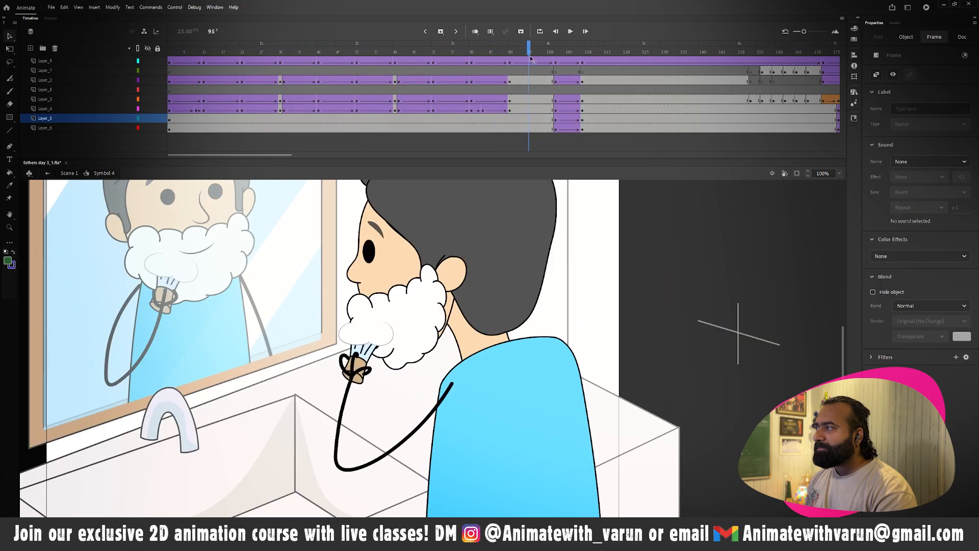
key(z)
key(ctrl+minus)
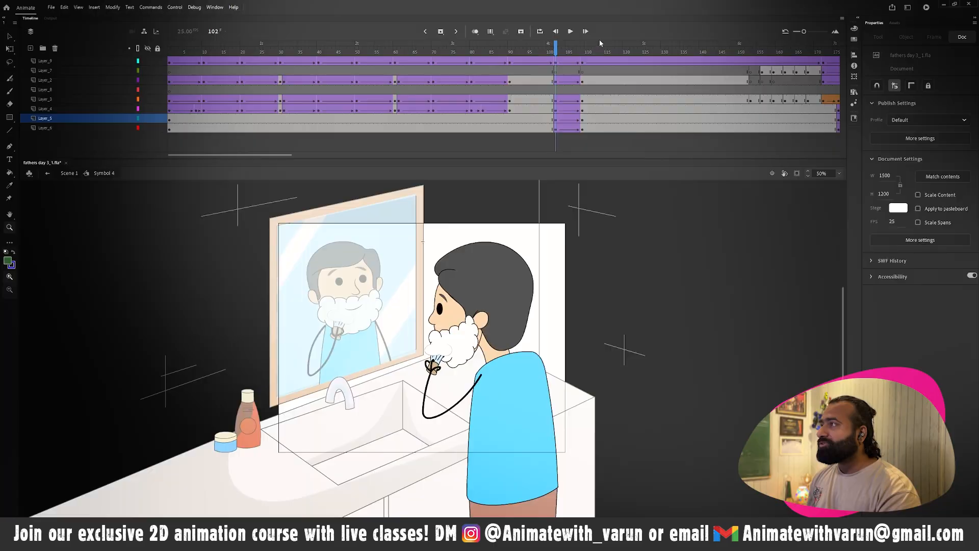
drag(559, 50, 587, 53)
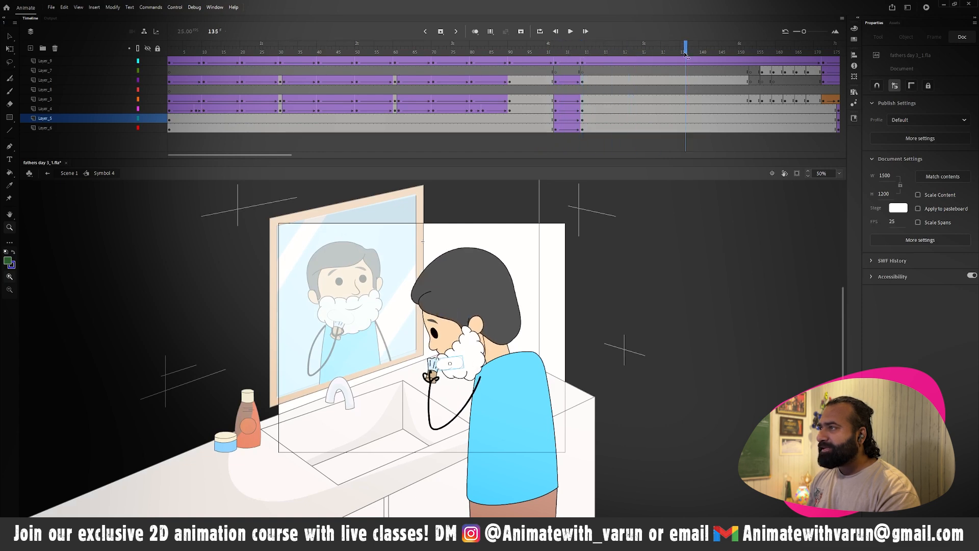
drag(280, 156, 328, 155)
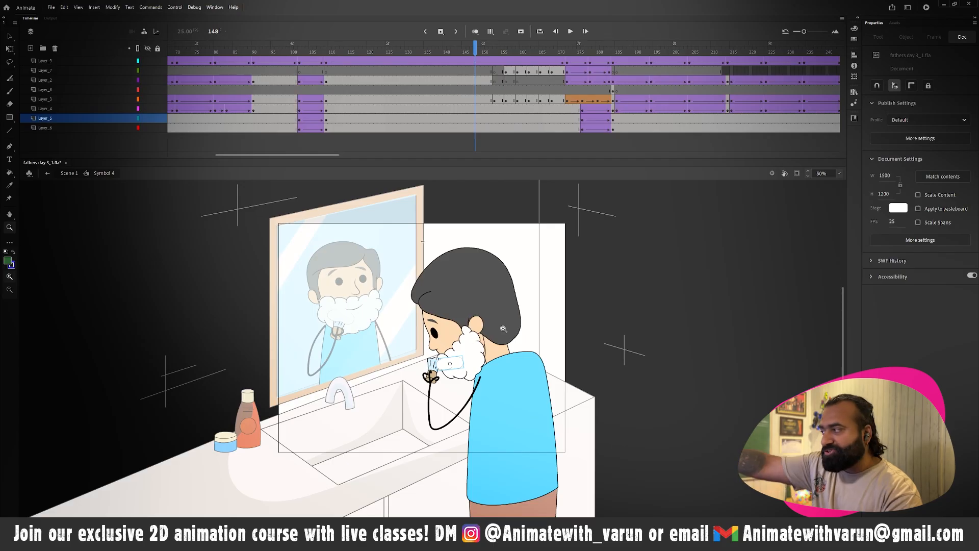
drag(491, 47, 515, 48)
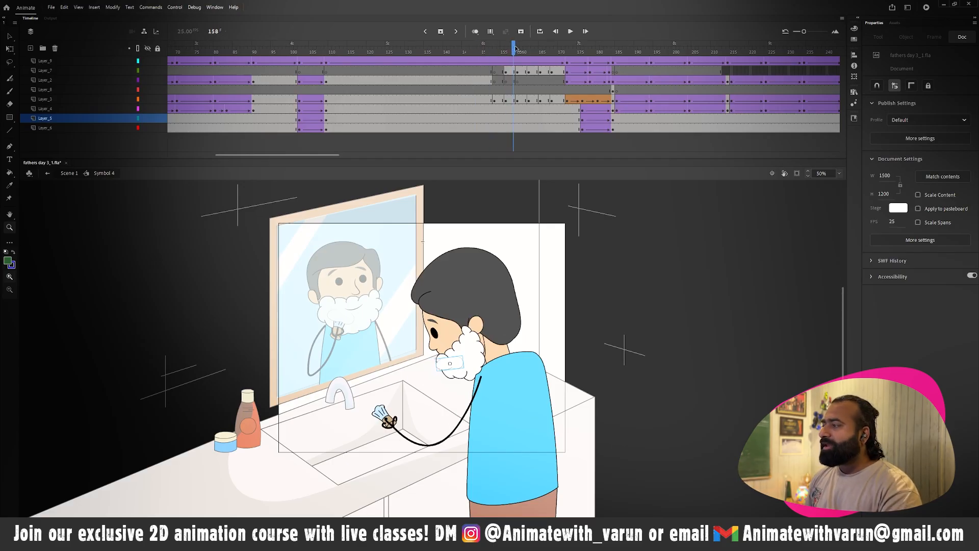
Examine the father's full figure and his hand dropping beside his legs up to frame 170
drag(617, 396, 618, 326)
key(ctrl+minus)
drag(527, 418, 527, 394)
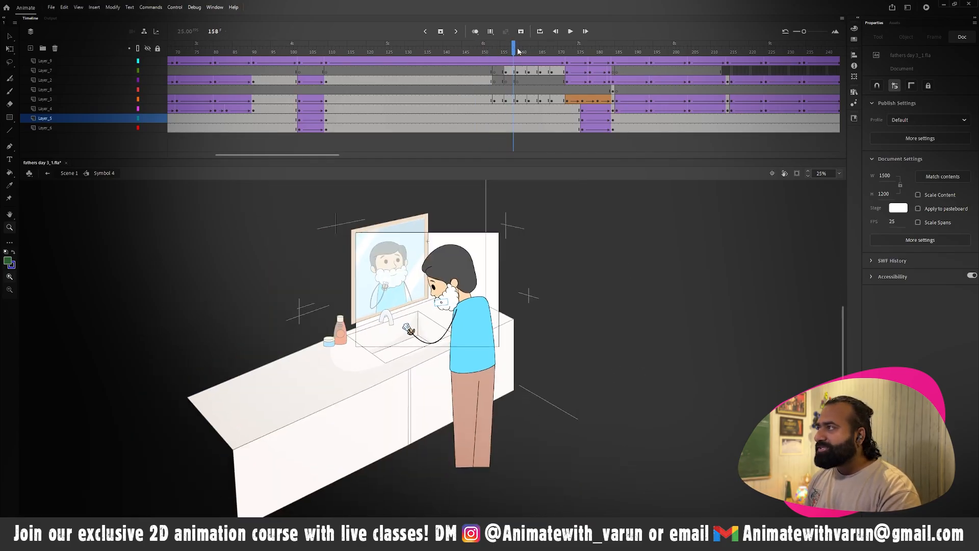
click(490, 360)
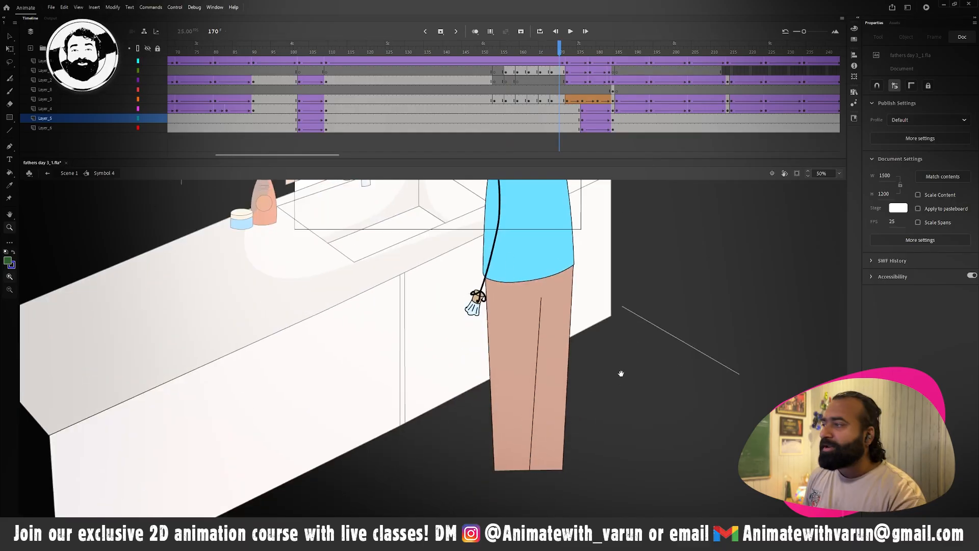
scroll(621, 372, up, 1)
Compare the arm movement with the clipped stage view and scrub the father's symbol on to frame 217
click(797, 174)
key(ctrl+minus)
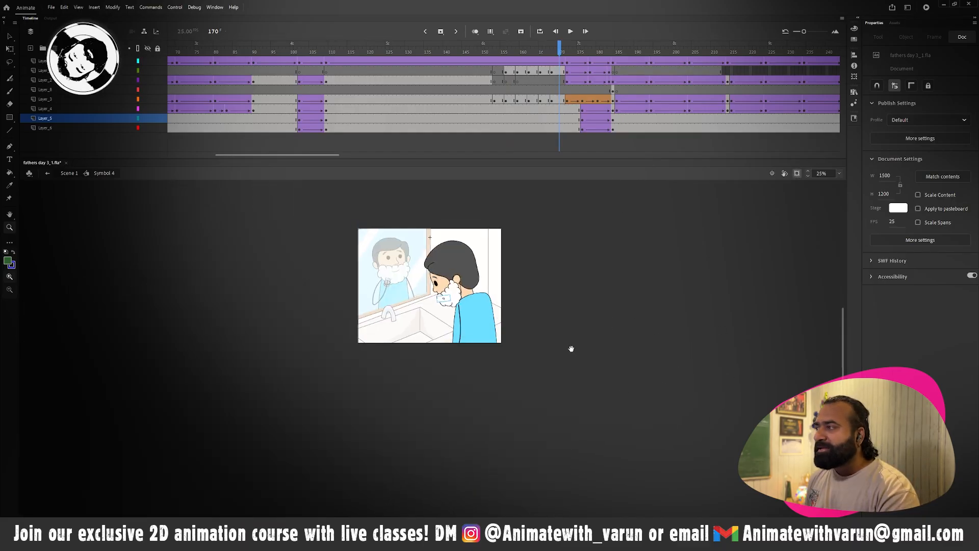
mouse_move(518, 51)
mouse_down()
mouse_move(465, 51)
mouse_move(610, 58)
mouse_move(507, 47)
mouse_move(554, 61)
mouse_up()
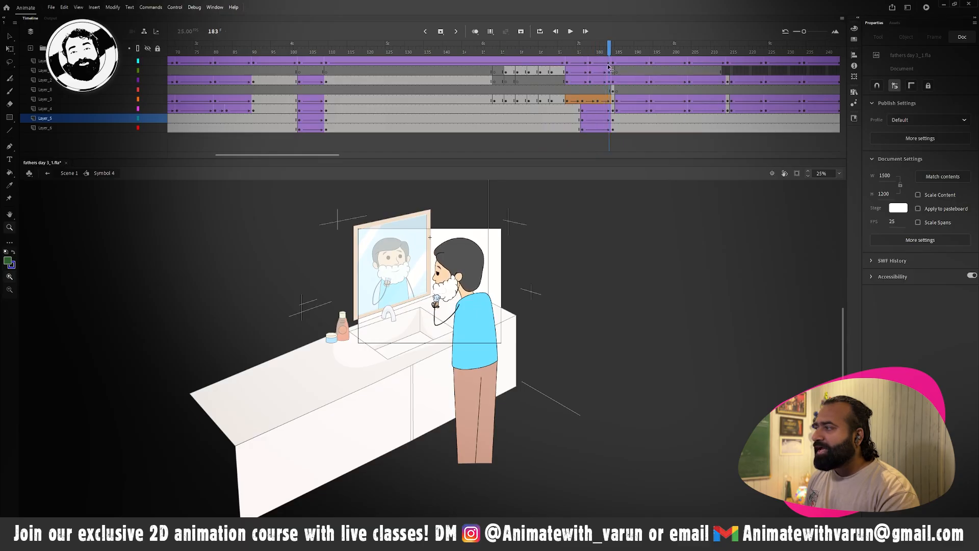
click(502, 283)
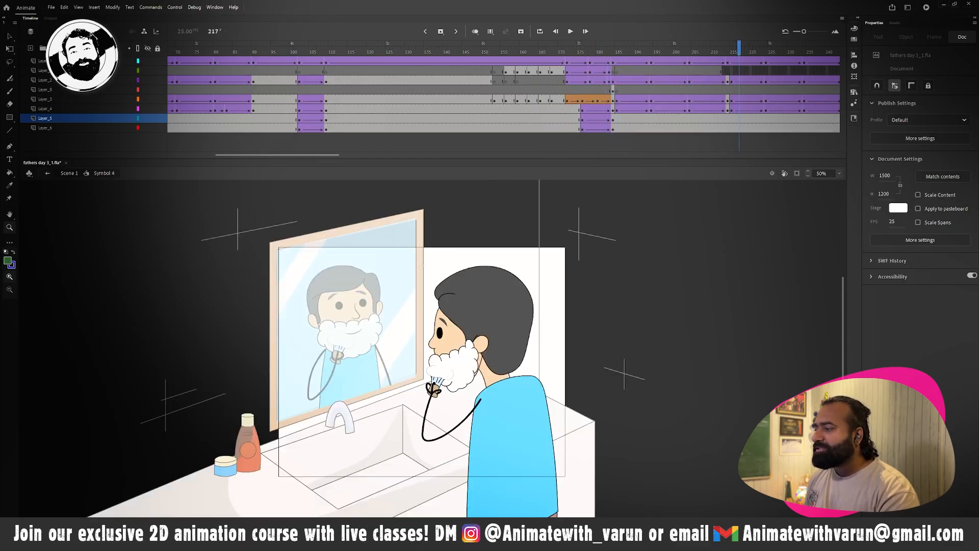
Switch to the image viewer and page through the storyboard sketches starting from 1.jpg
click(525, 504)
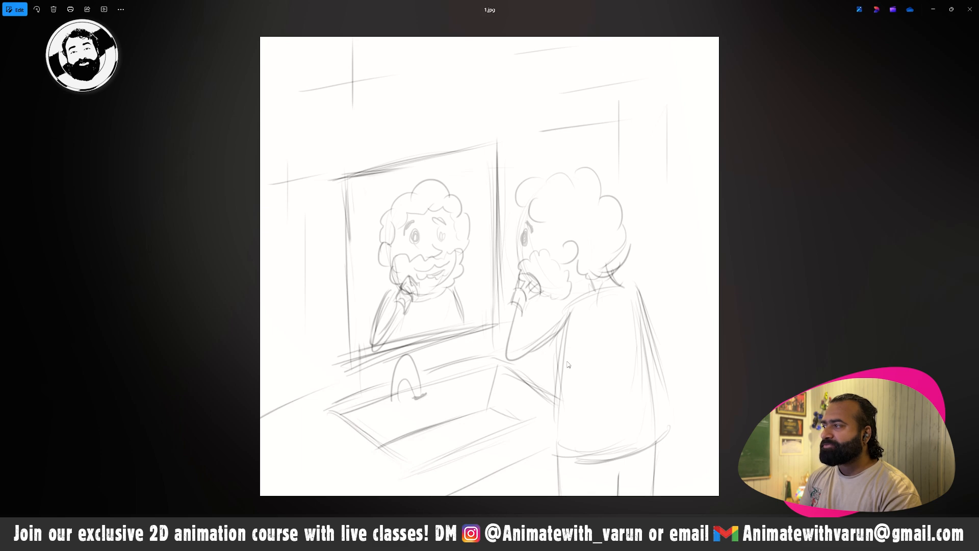
key(Right)
key(Right)
key(Right)
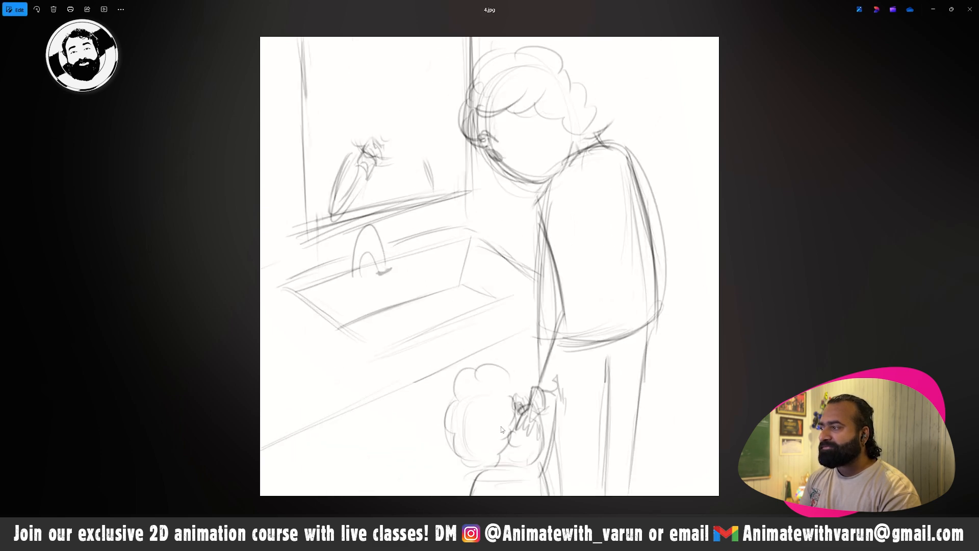
key(Right)
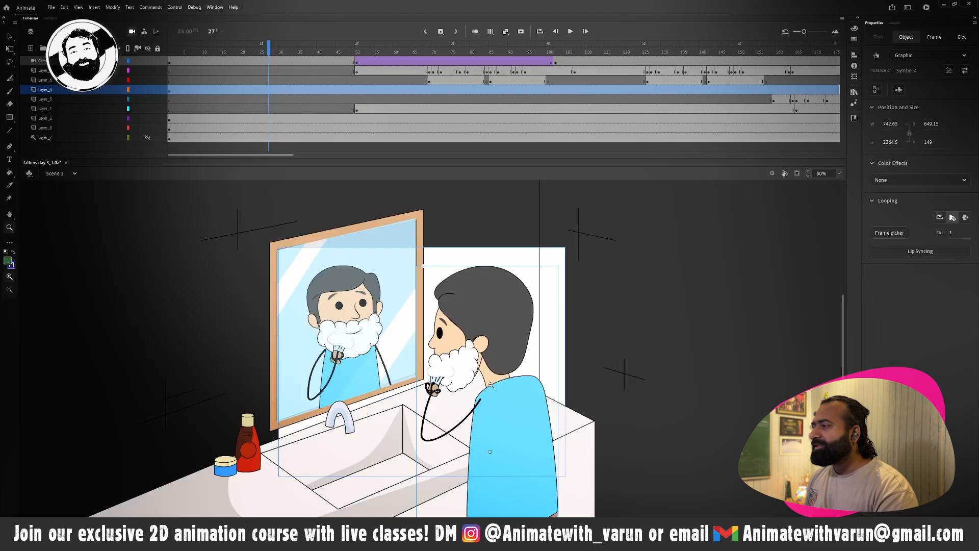
Switch back to Animate and review the blinking and shaving around frame 13 of Scene 1 with the stage clipped
drag(245, 51, 274, 56)
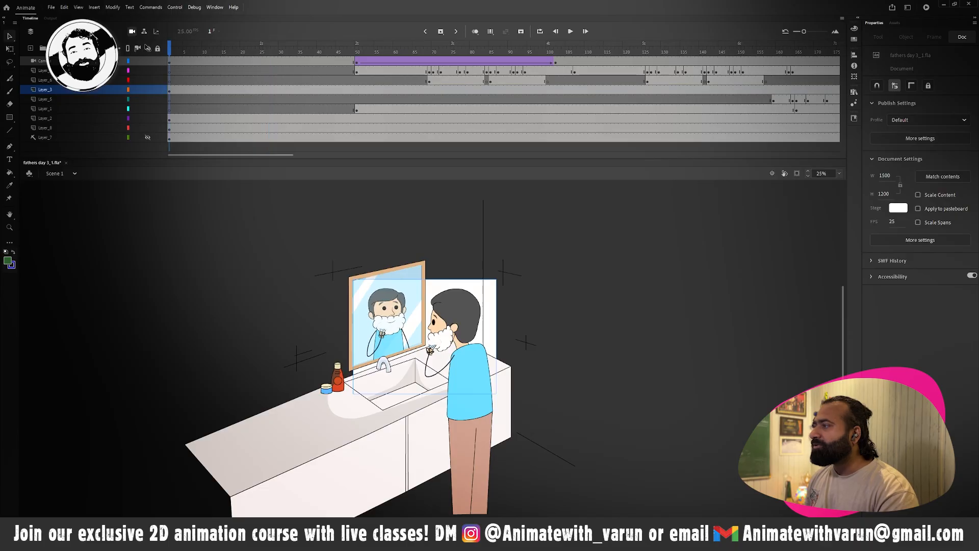
click(797, 173)
key(z)
click(395, 340)
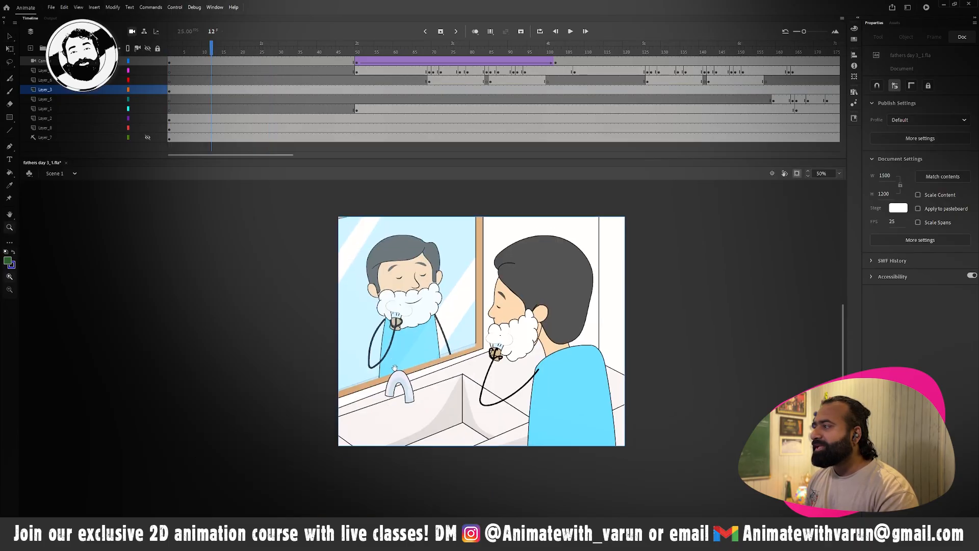
mouse_move(212, 50)
mouse_down()
mouse_move(166, 53)
mouse_move(217, 52)
mouse_up()
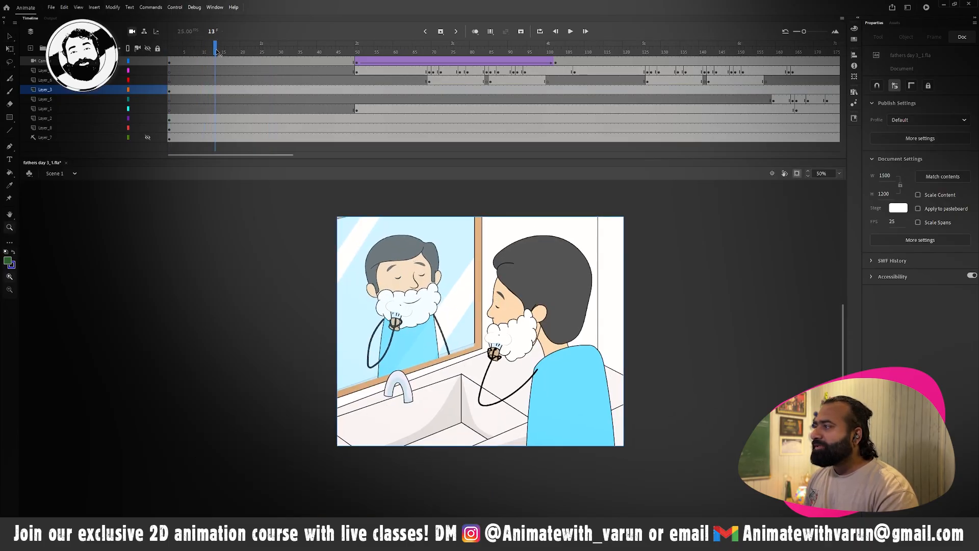
click(797, 174)
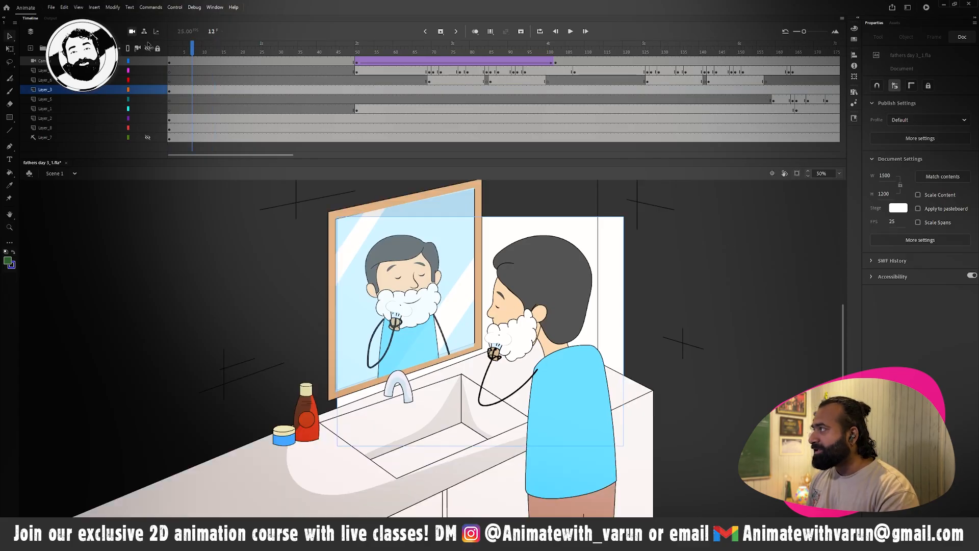
Try moving the mirror reflection and the mirror frame artwork aside at frame 1, undoing each move
drag(148, 45, 149, 46)
drag(447, 240, 182, 269)
key(ctrl+z)
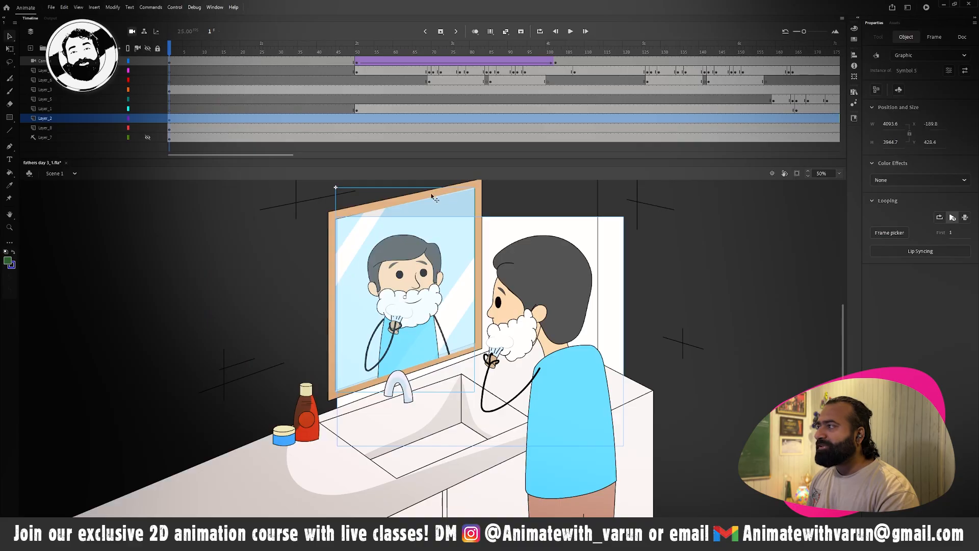
drag(432, 196, 212, 206)
key(ctrl+z)
click(456, 268)
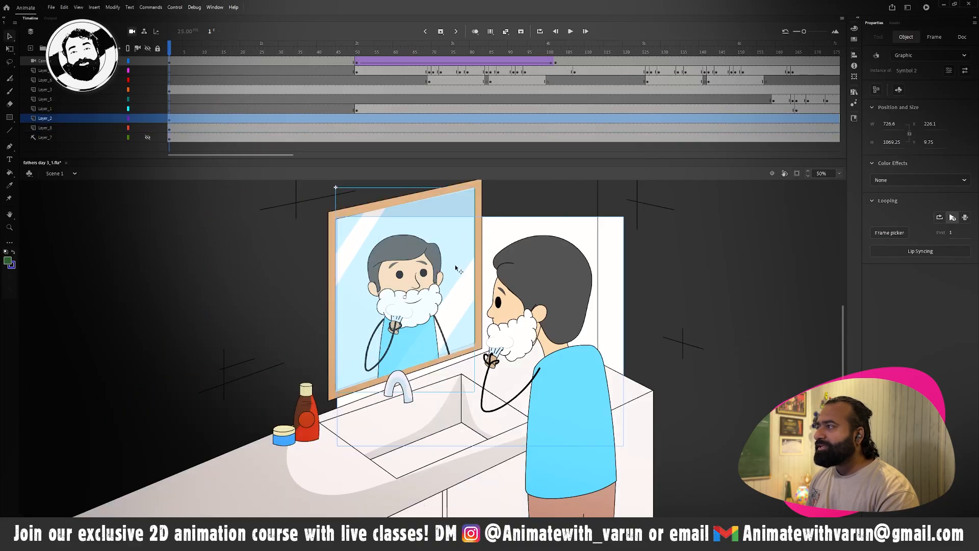
Pull the reflection out of the mirror frame, open its symbol to examine the animation up to frame 107, and return to Scene 1
drag(456, 268, 212, 276)
double_click(200, 307)
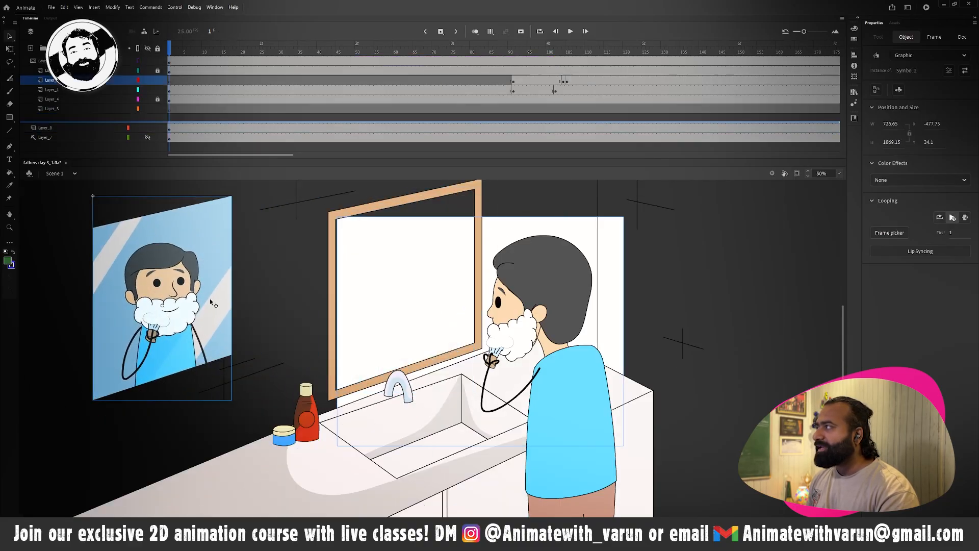
drag(220, 43, 259, 42)
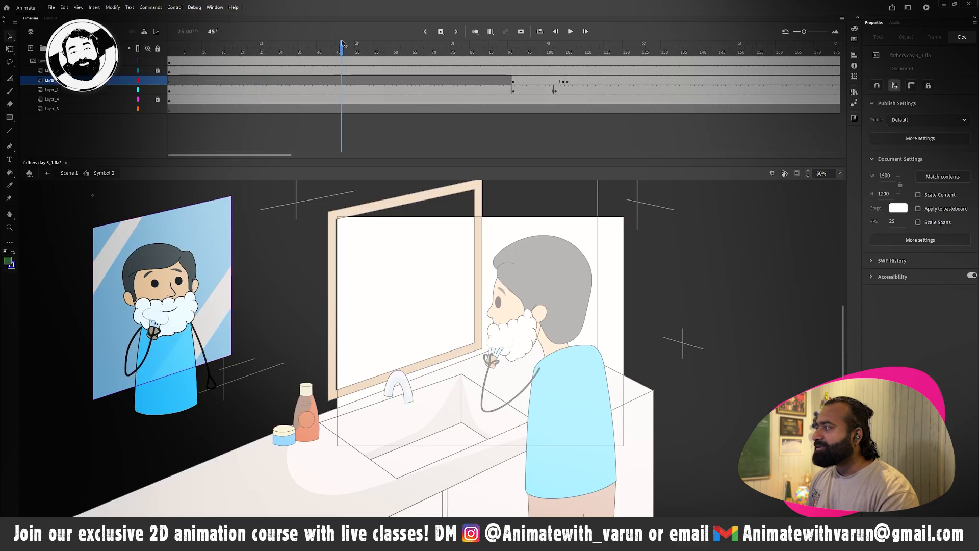
mouse_move(543, 45)
mouse_down()
mouse_move(572, 46)
mouse_move(552, 45)
mouse_up()
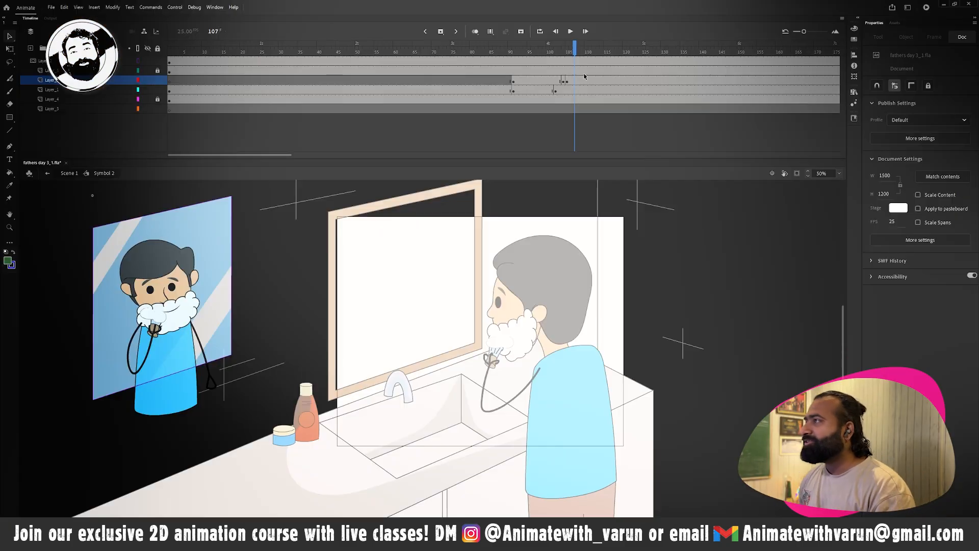
mouse_move(575, 46)
mouse_down()
mouse_move(551, 46)
mouse_move(564, 45)
mouse_up()
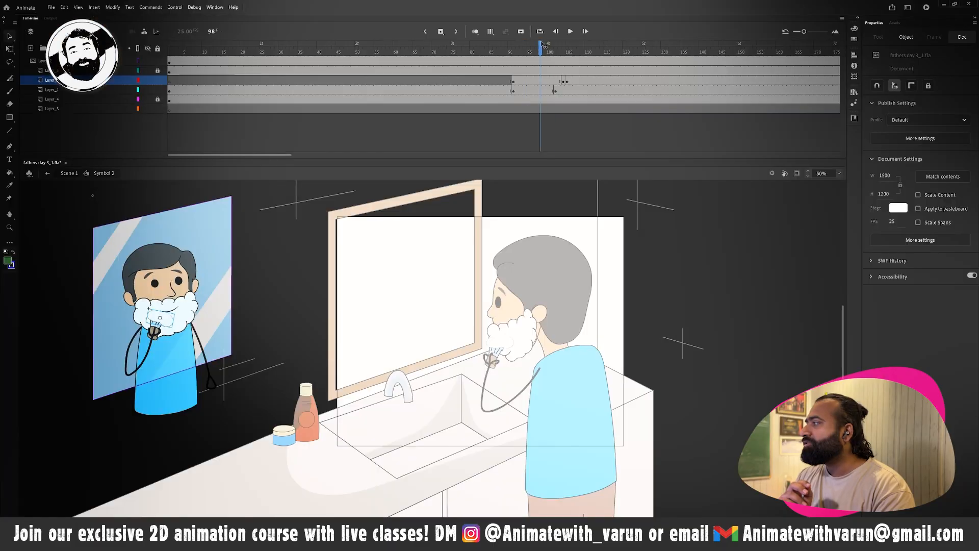
mouse_move(572, 45)
mouse_down()
mouse_move(617, 44)
mouse_move(534, 44)
mouse_up()
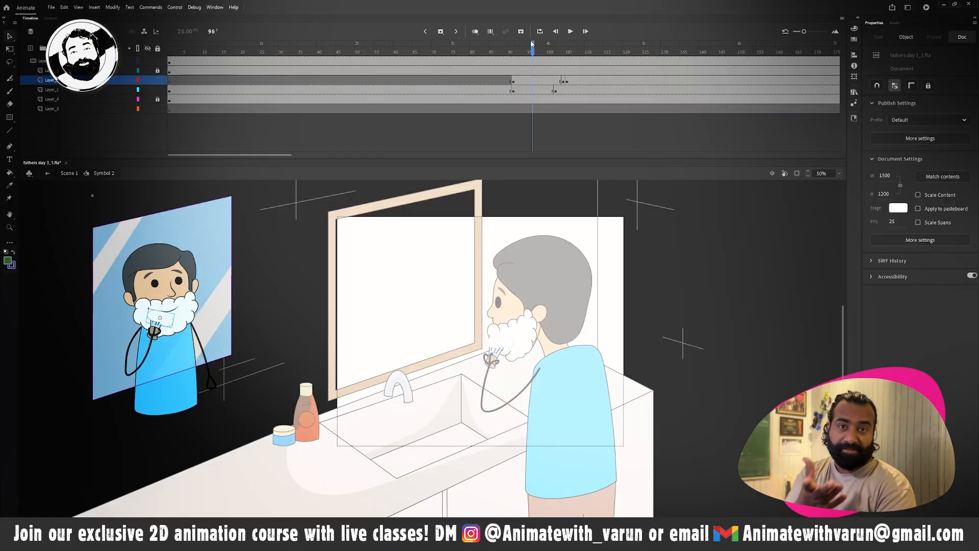
double_click(306, 281)
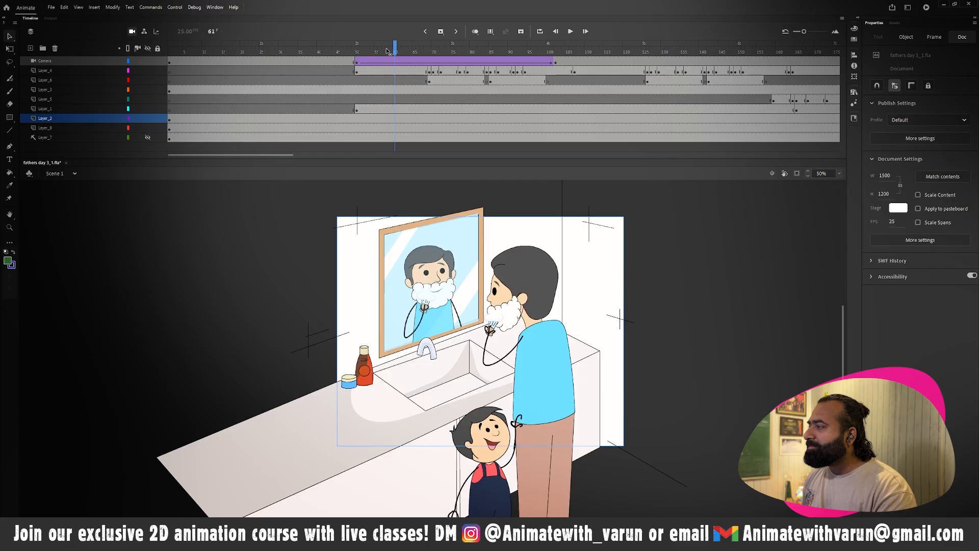
Review the camera pull-back to frame 98, clip the artwork outside the stage, and examine the father and boy up close
drag(386, 51, 542, 47)
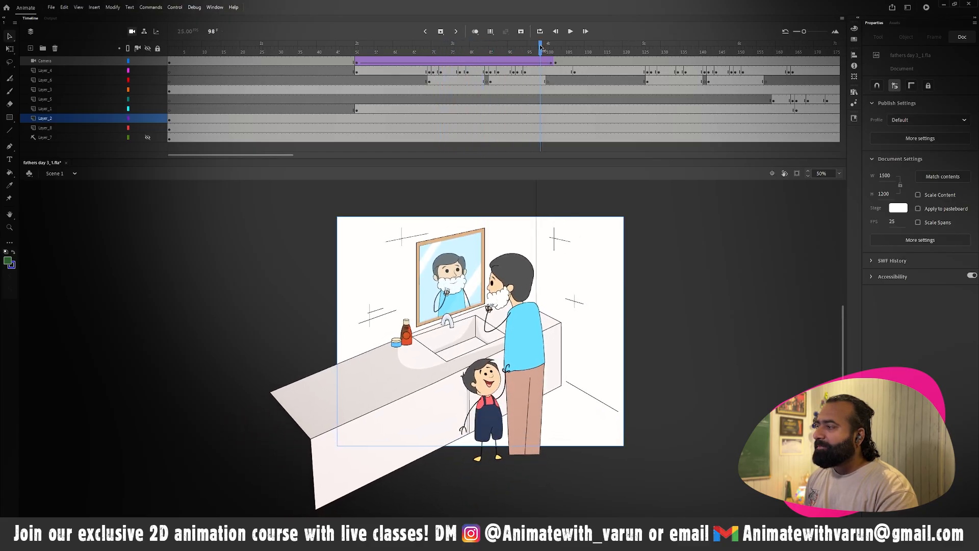
click(797, 174)
key(z)
click(531, 373)
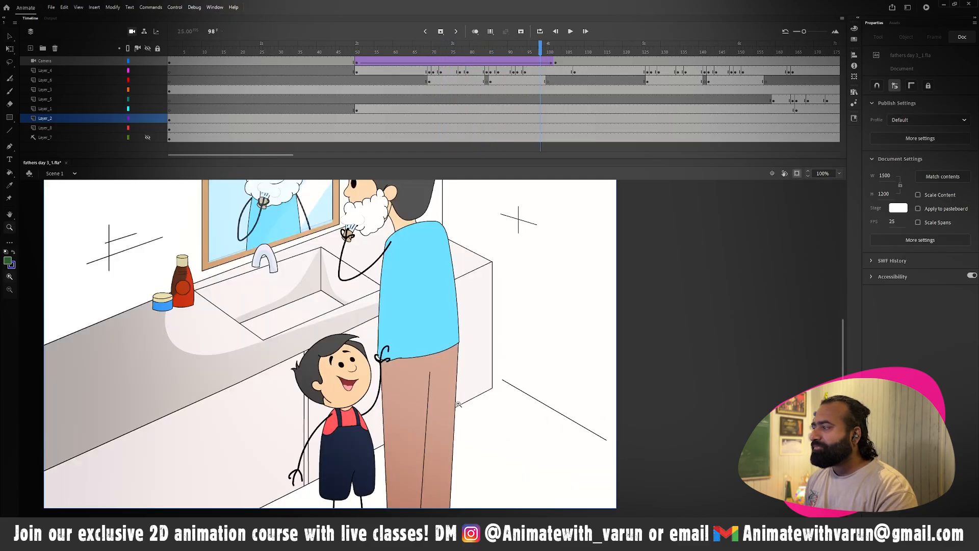
click(457, 375)
drag(454, 377, 569, 341)
Review the camera move again from frame 58 to frame 75 with the stage clipped
drag(513, 53, 387, 53)
alt+click(523, 310)
alt+click(380, 306)
drag(381, 306, 420, 311)
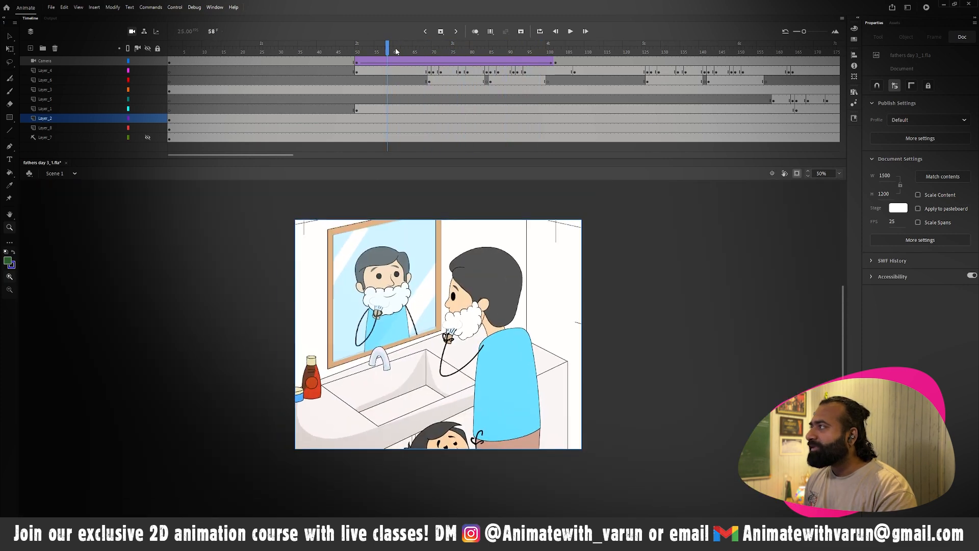
drag(388, 52, 452, 53)
Try moving the tugged shirt corner at the boy's hand away from the father onto the wall at frame 75
click(460, 416)
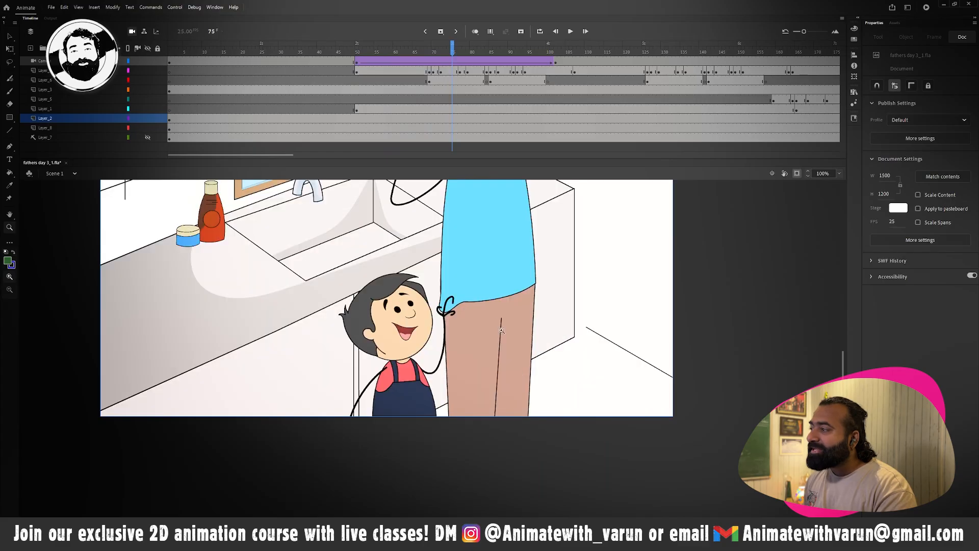
click(467, 289)
key(v)
click(411, 378)
drag(415, 381, 728, 391)
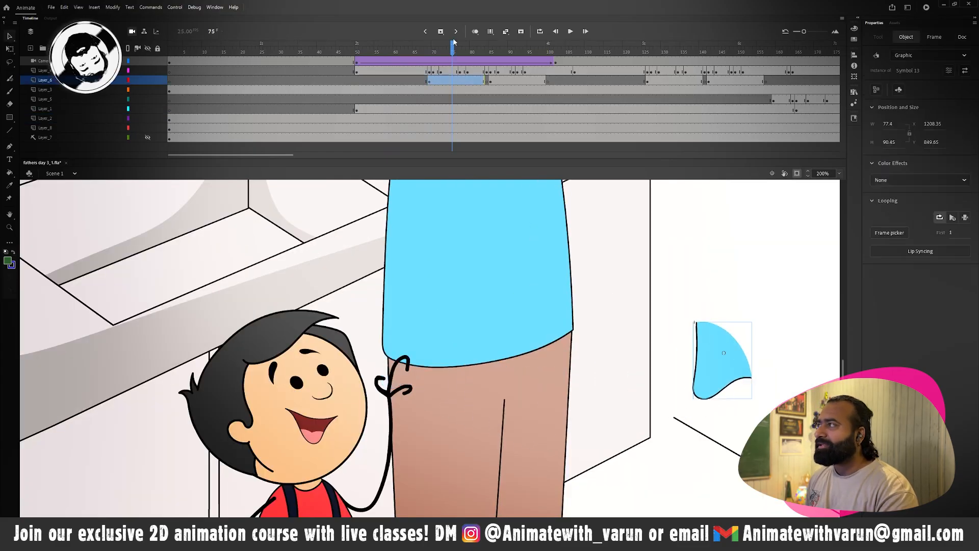
Open the shirt corner symbol to examine its frames, return to Scene 1, and undo the shirt corner's move
double_click(713, 368)
mouse_move(192, 49)
mouse_down()
mouse_move(165, 49)
mouse_move(191, 50)
mouse_up()
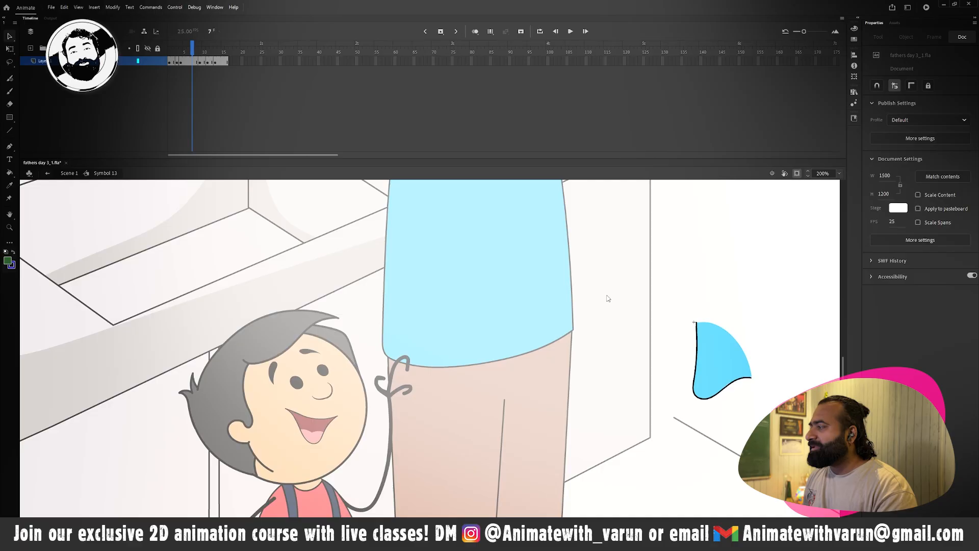
double_click(607, 298)
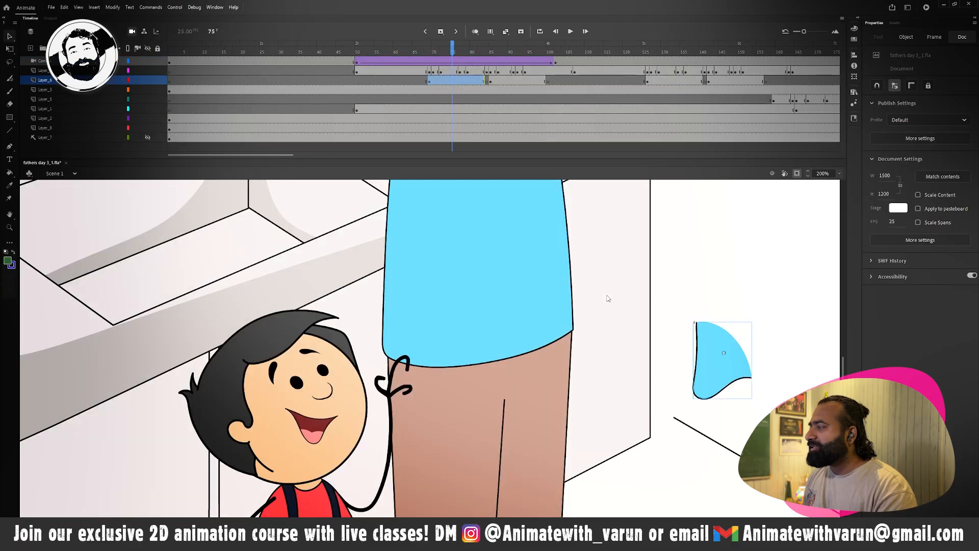
key(ctrl+z)
ctrl+alt+click(505, 329)
drag(505, 343, 500, 326)
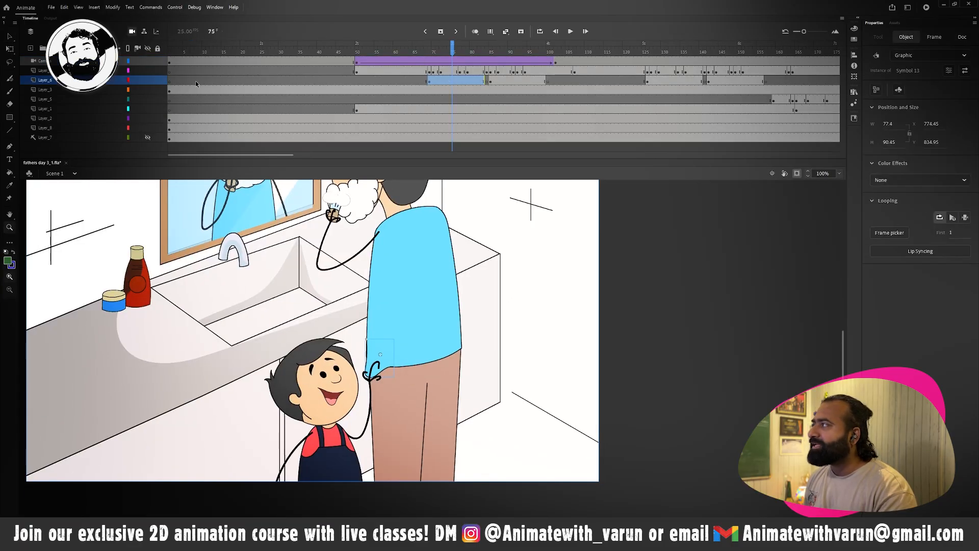
click(149, 81)
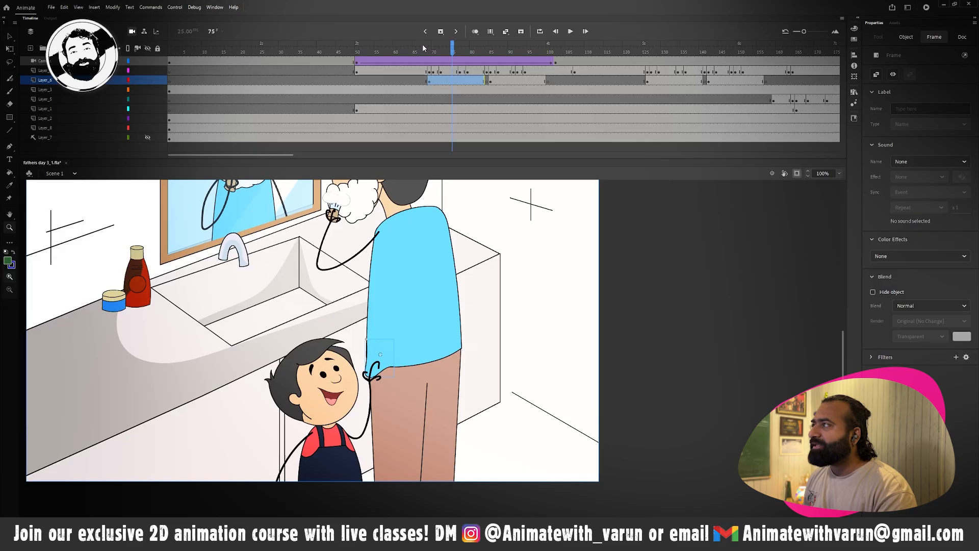
Review the shaving and shirt tugging from frame 75 to frame 155 with the whole stage fitted in view
drag(423, 48, 590, 46)
key(ctrl+minus)
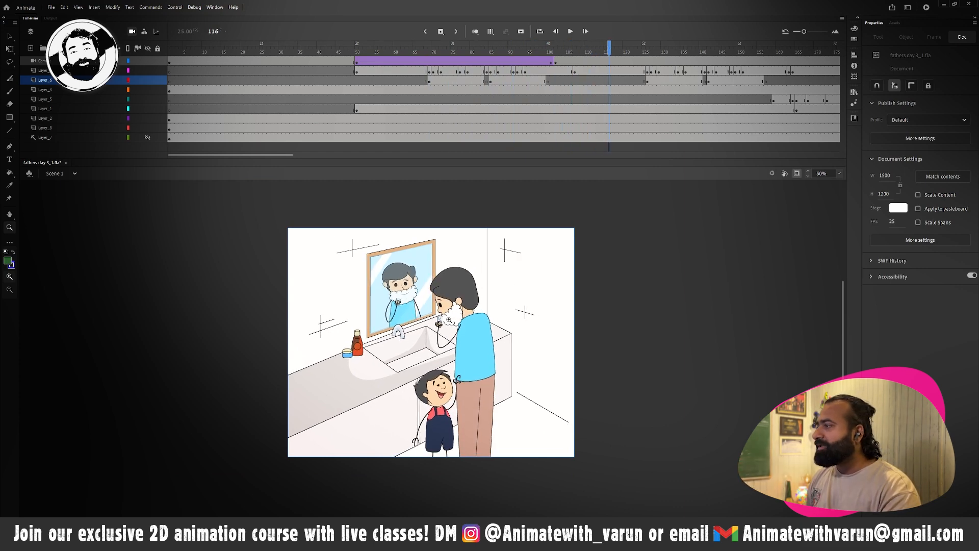
click(840, 173)
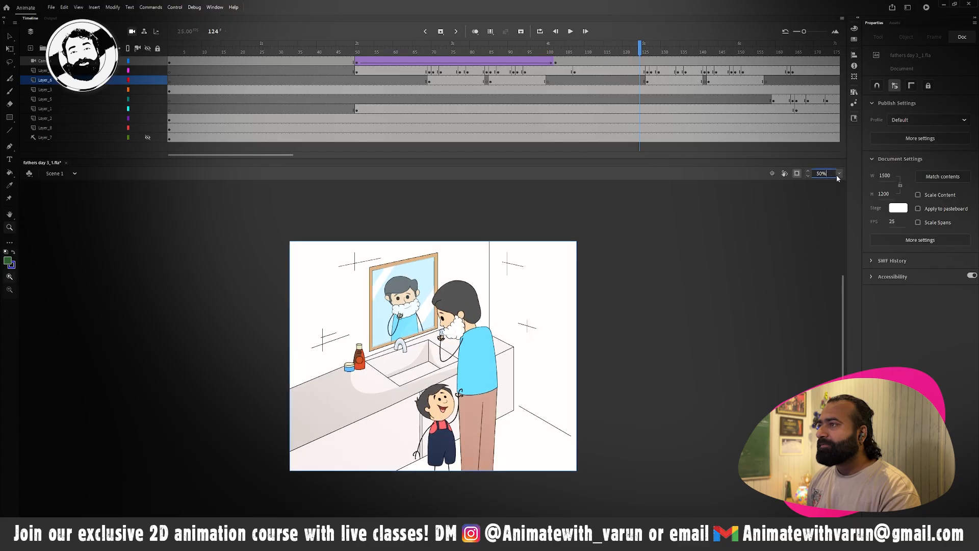
click(841, 182)
drag(640, 48, 649, 48)
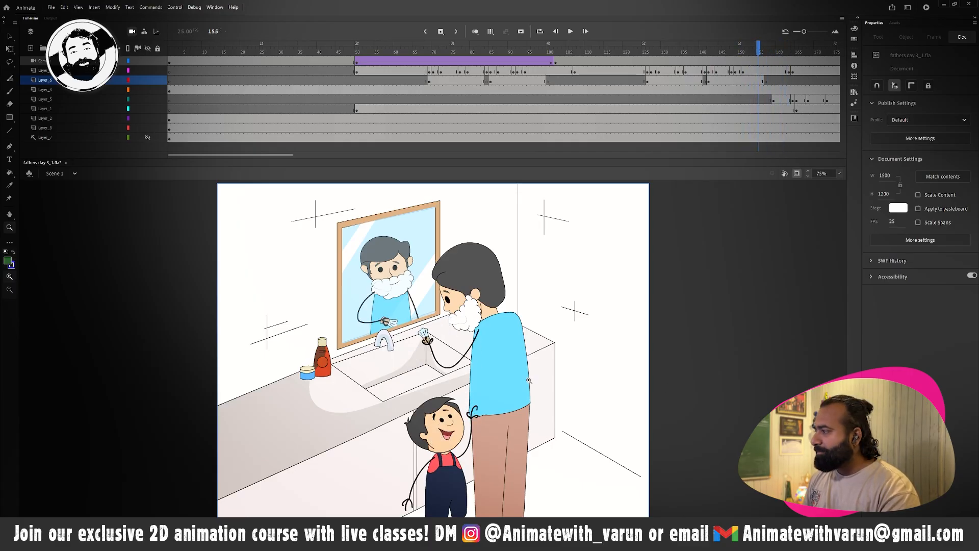
Advance frame by frame from 155 to 193 to examine the father's reaction and the foam-faced boy's dance
key(period)
key(period)
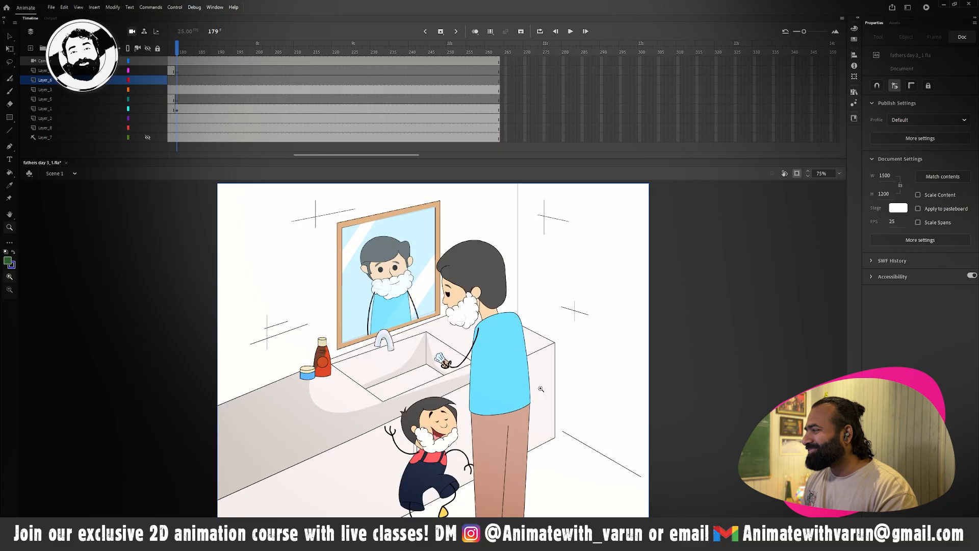
key(period)
key(period)
key(period)
key(period)
key(period)
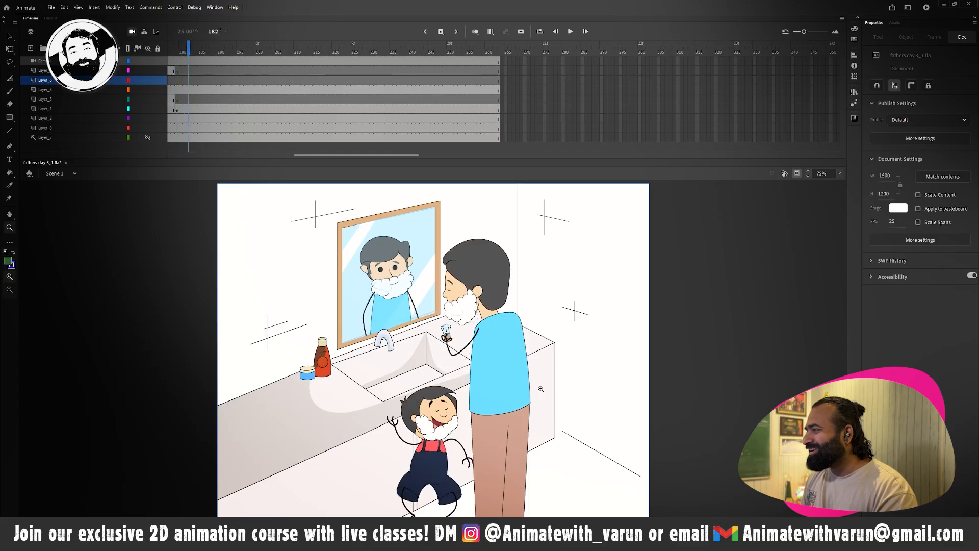
key(period)
key(period)
key(period)
key(period)
key(period)
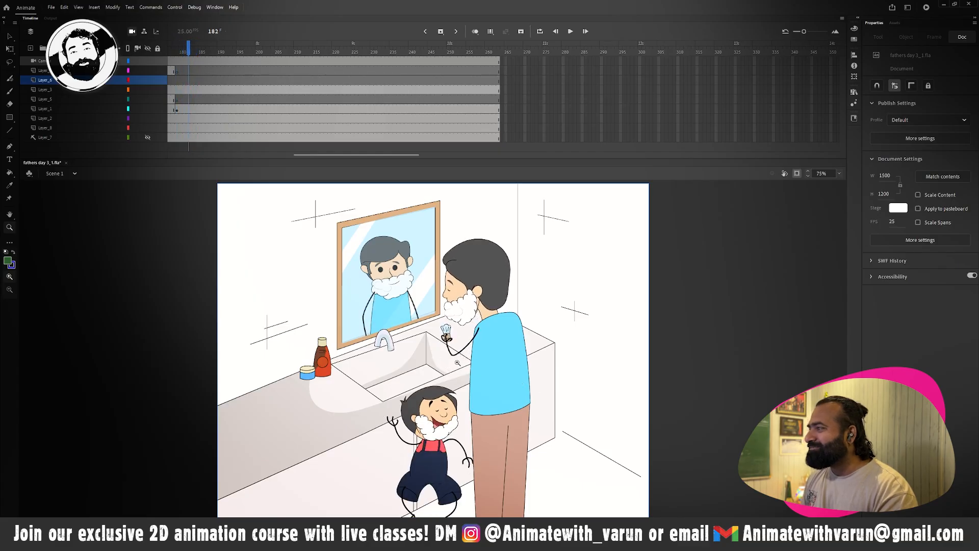
key(period)
key(period)
key(period)
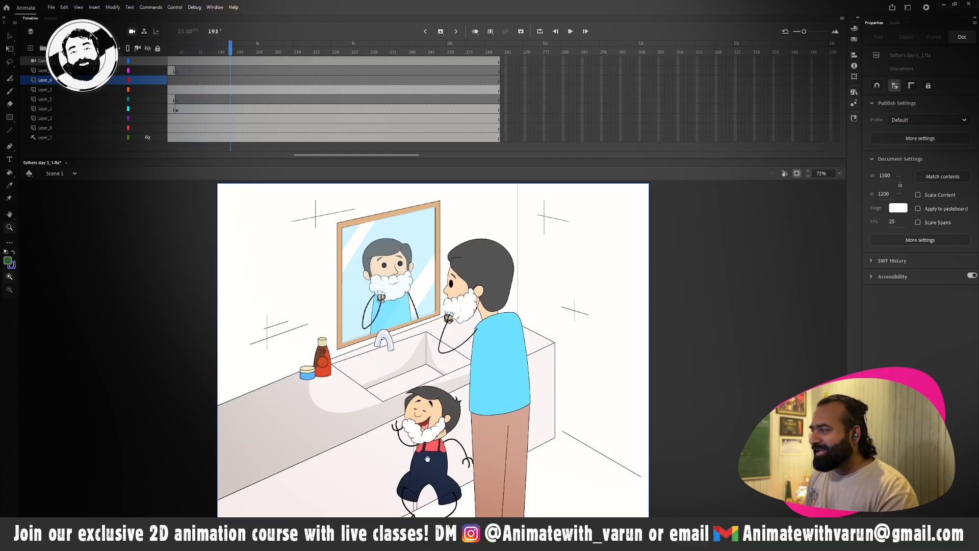
Examine the foam-faced boy up close, then open his dancing symbol and review its frames 1 to 18
click(451, 383)
drag(451, 383, 450, 243)
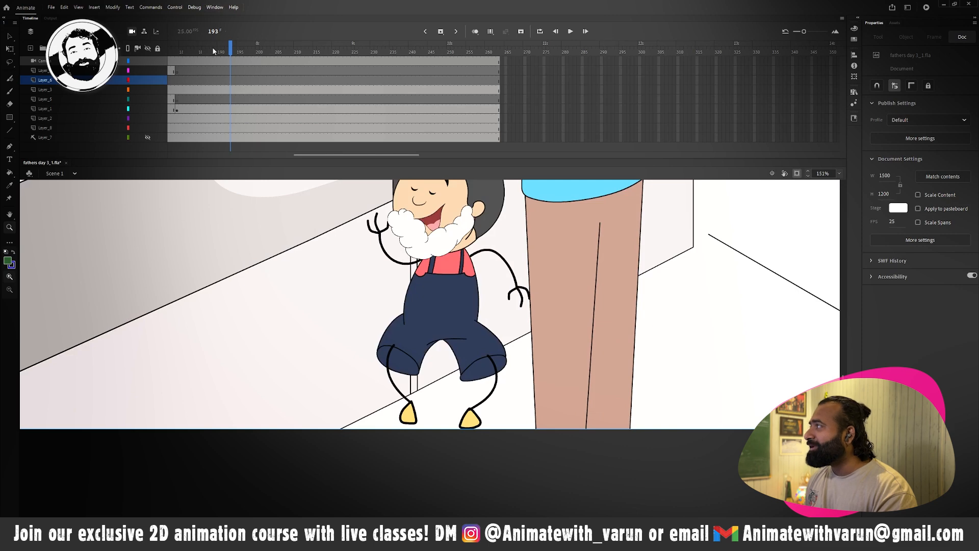
drag(214, 52, 287, 51)
key(v)
double_click(455, 330)
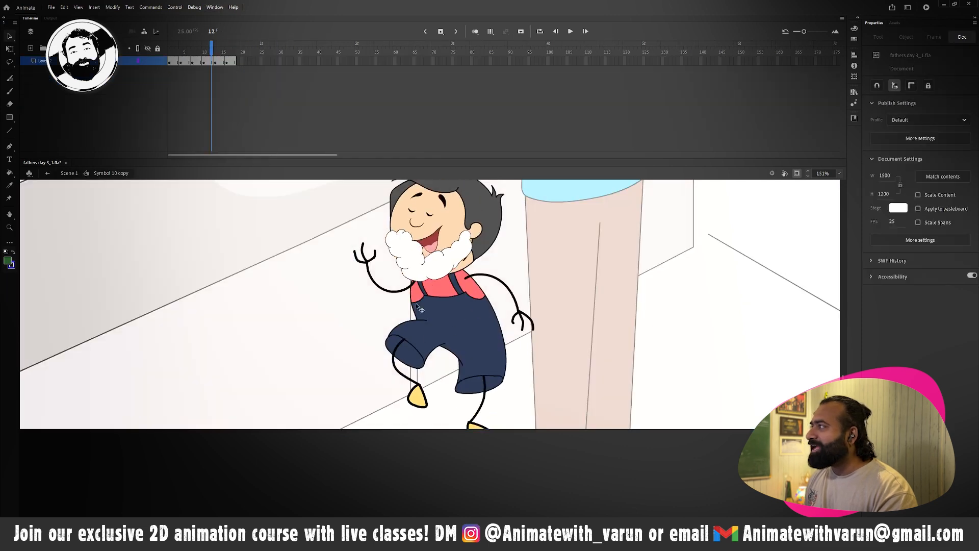
click(209, 50)
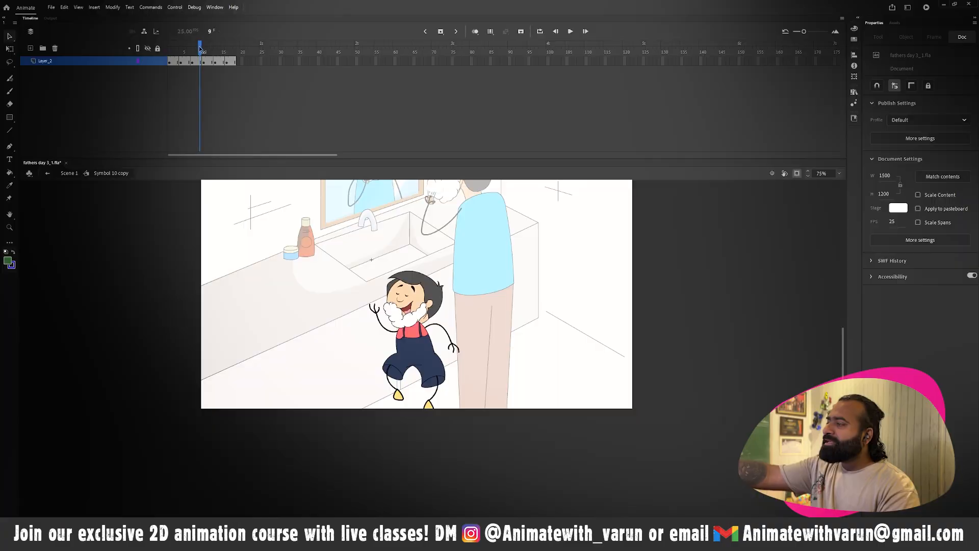
drag(212, 51, 150, 49)
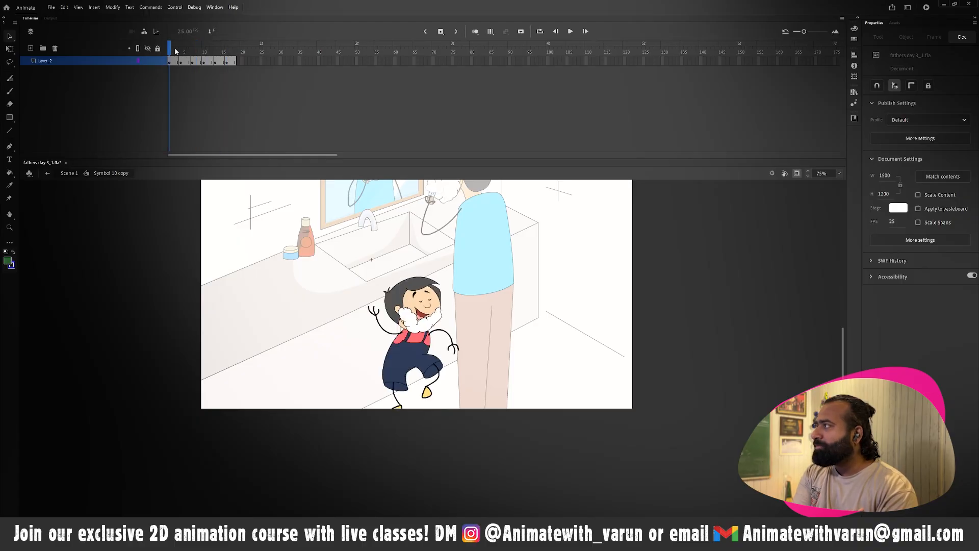
drag(175, 49, 204, 43)
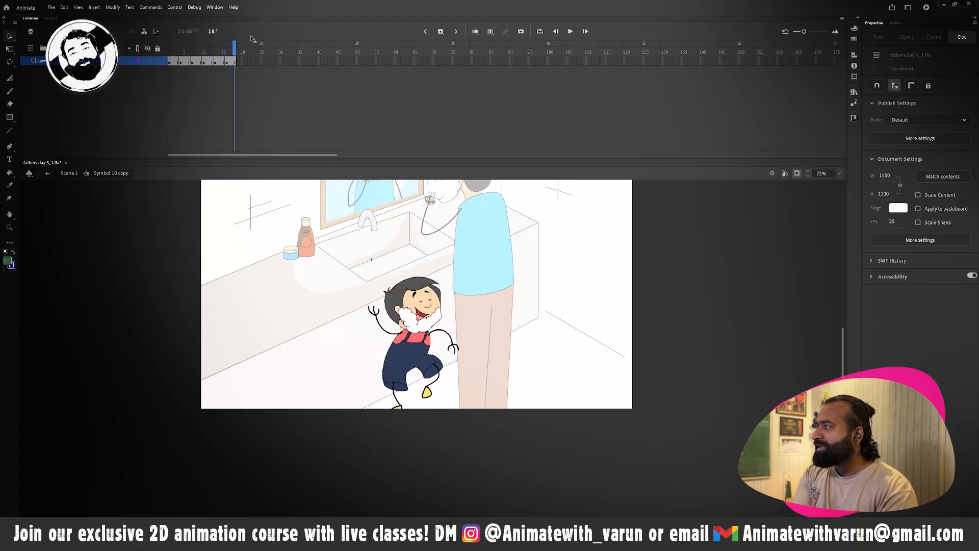
Return to Scene 1, review the dance through the last frame, 263, and fit the whole stage in view
click(70, 174)
drag(323, 47, 705, 56)
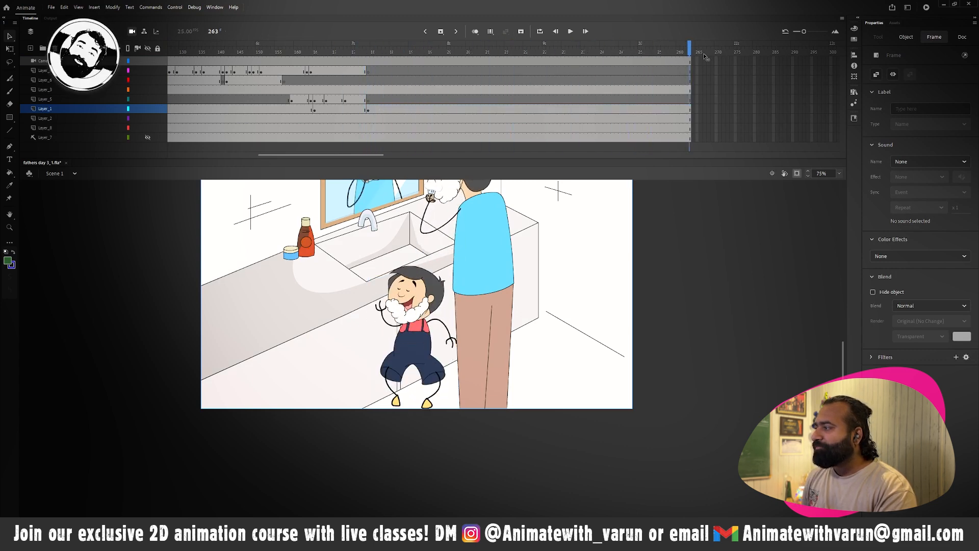
key(z)
alt+click(415, 317)
drag(414, 317, 416, 345)
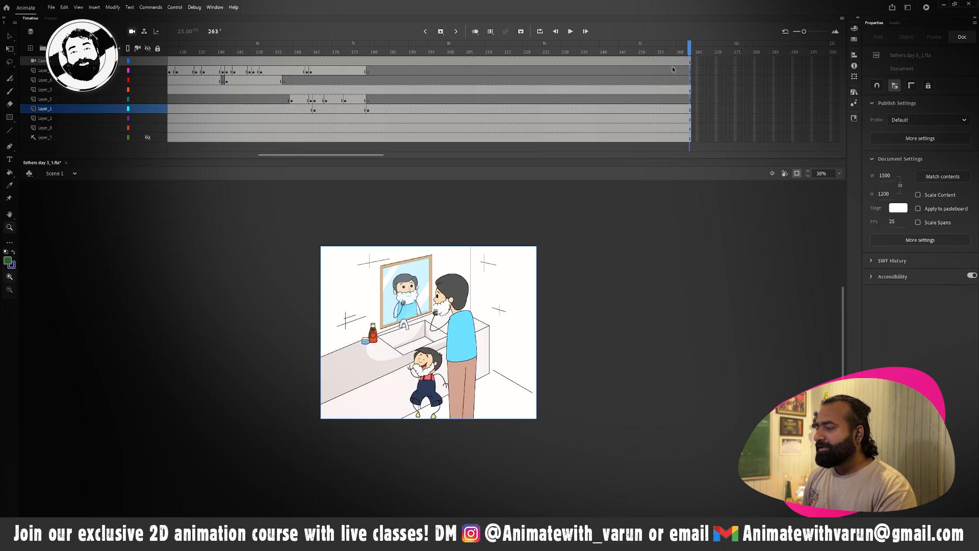
click(849, 224)
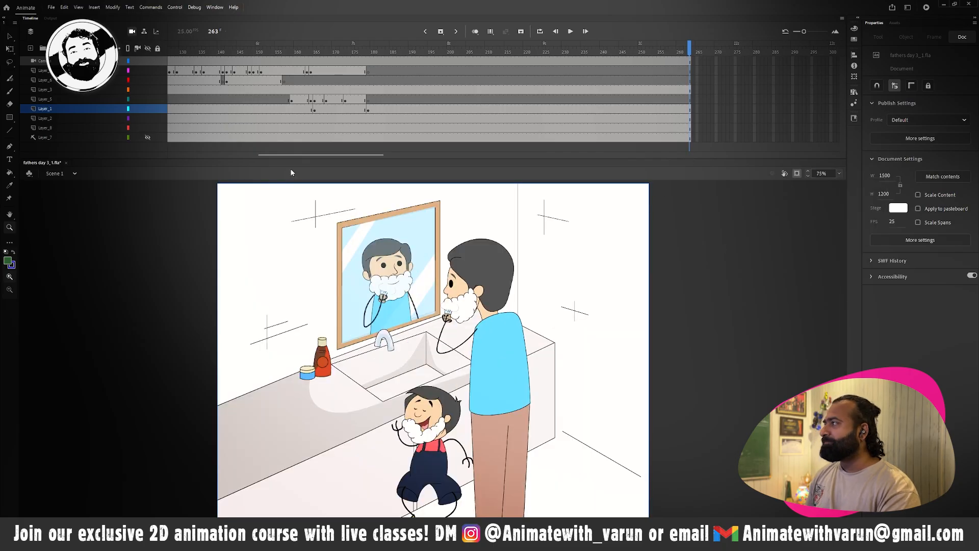
Return the timeline to frame 1 and play Scene 1 from the start
drag(286, 155, 199, 155)
click(169, 46)
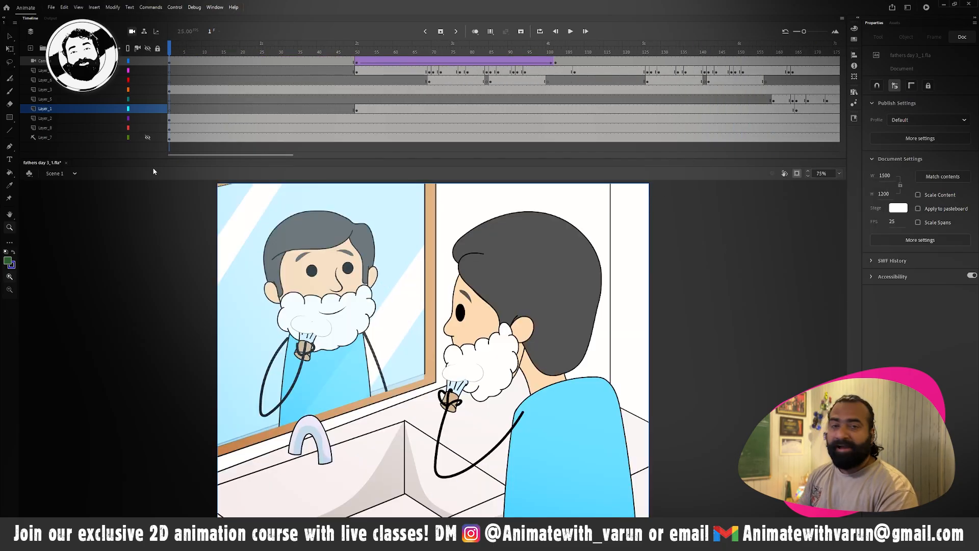
key(Return)
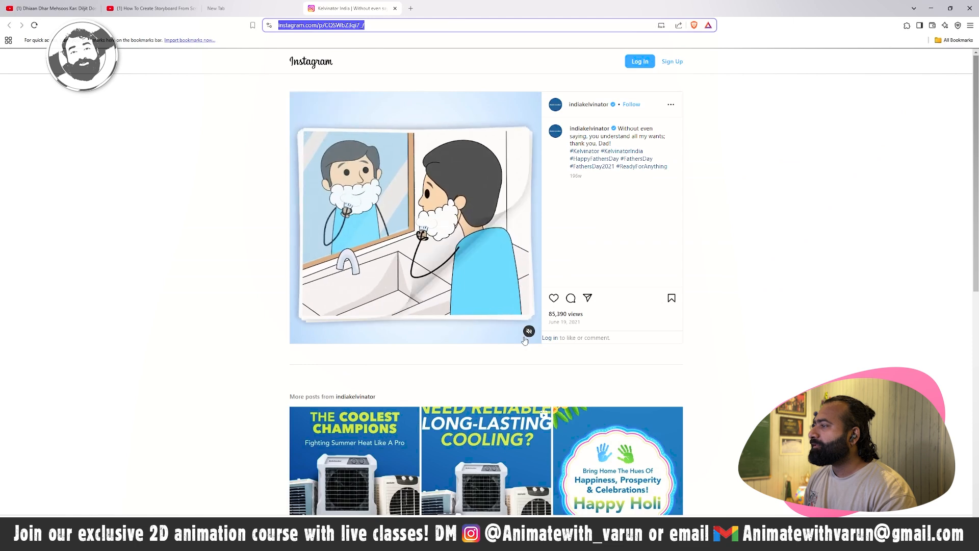
Switch to the browser's indiakelvinator Instagram post and unmute the published Father's Day video
click(528, 332)
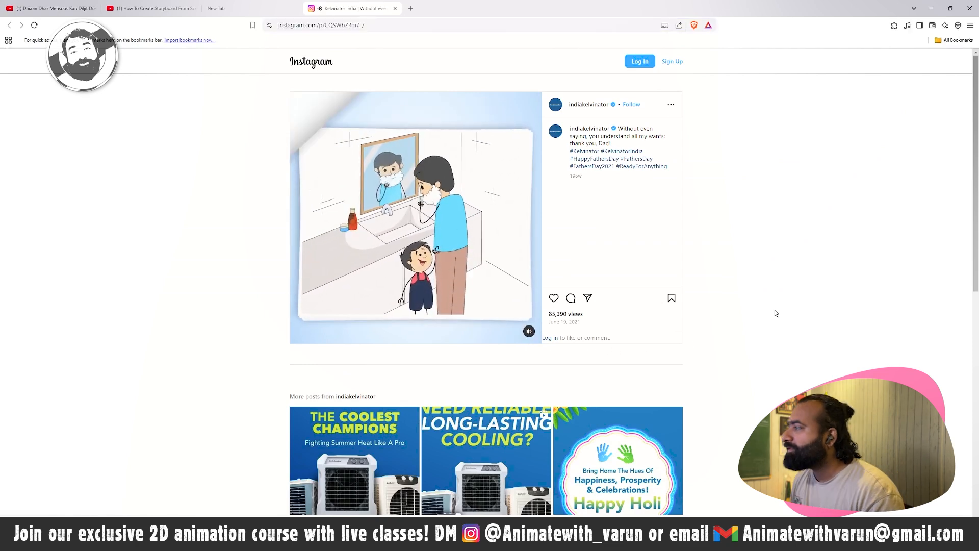